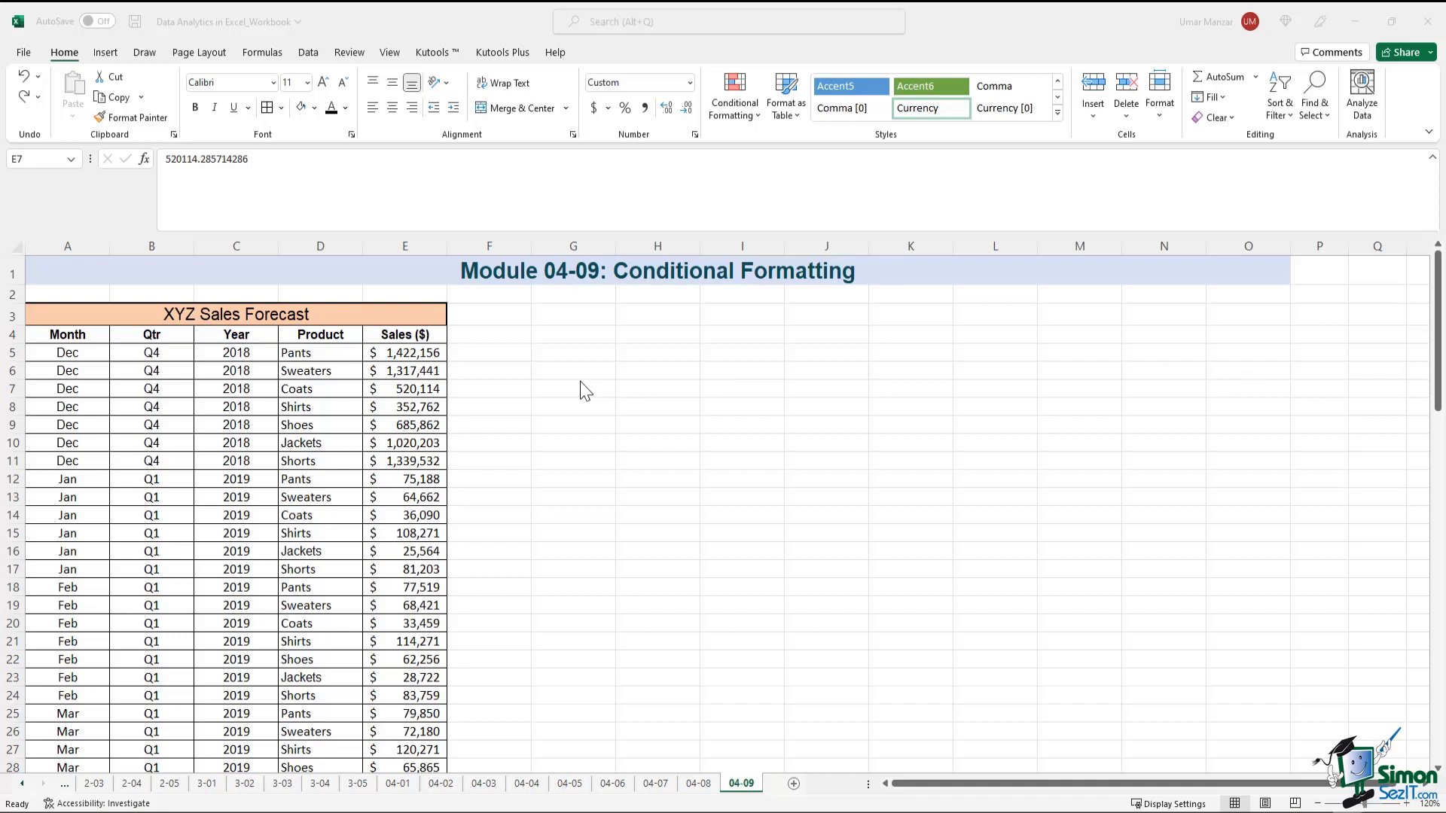
Look over the Month and Sales ($) columns, scrolling the table and selecting E6.
{"action": "left_click", "coordinate": [68, 336]}
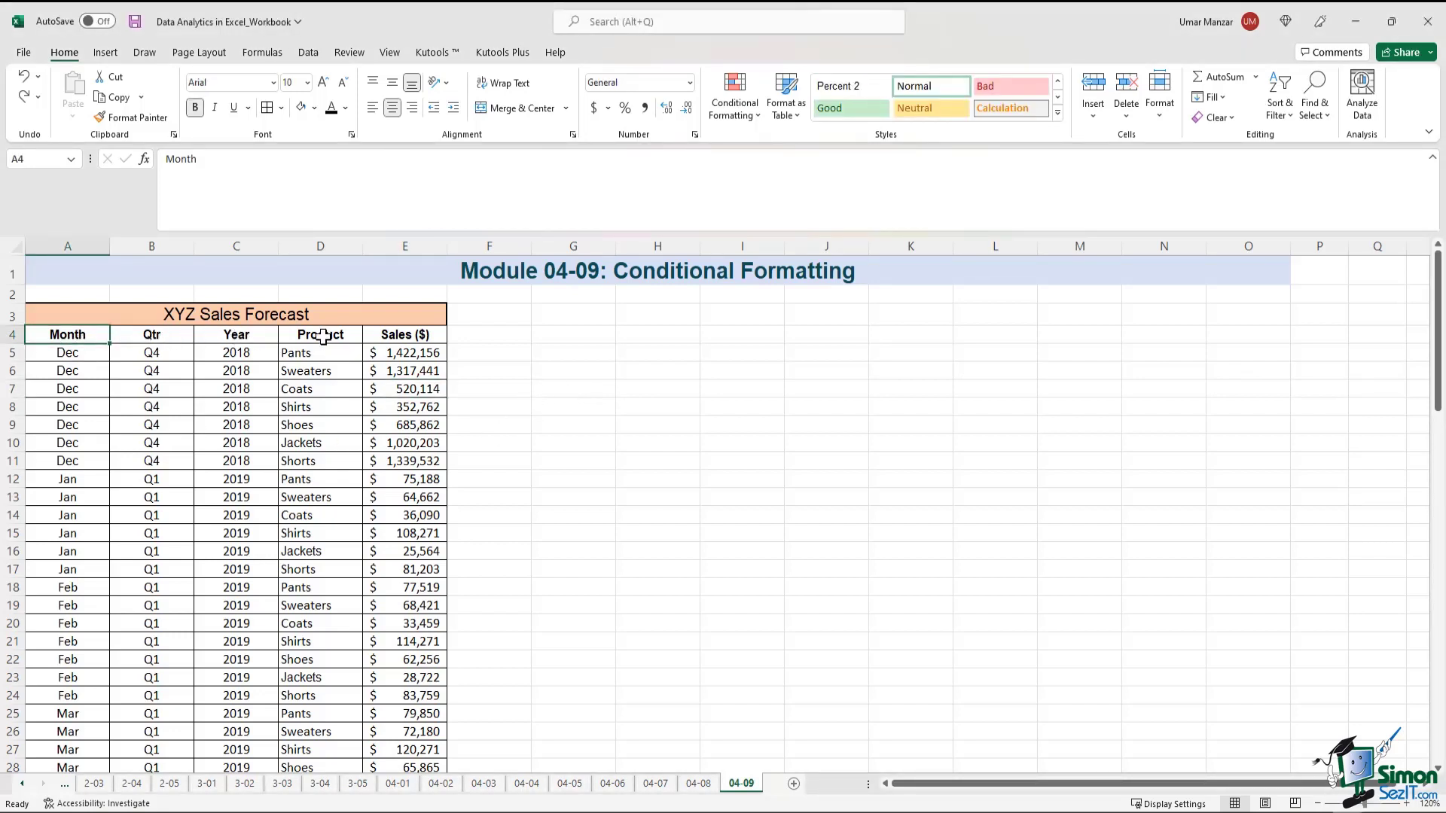
{"action": "left_click", "coordinate": [412, 335]}
{"action": "scroll", "coordinate": [322, 353], "scroll_direction": "down", "scroll_amount": 6}
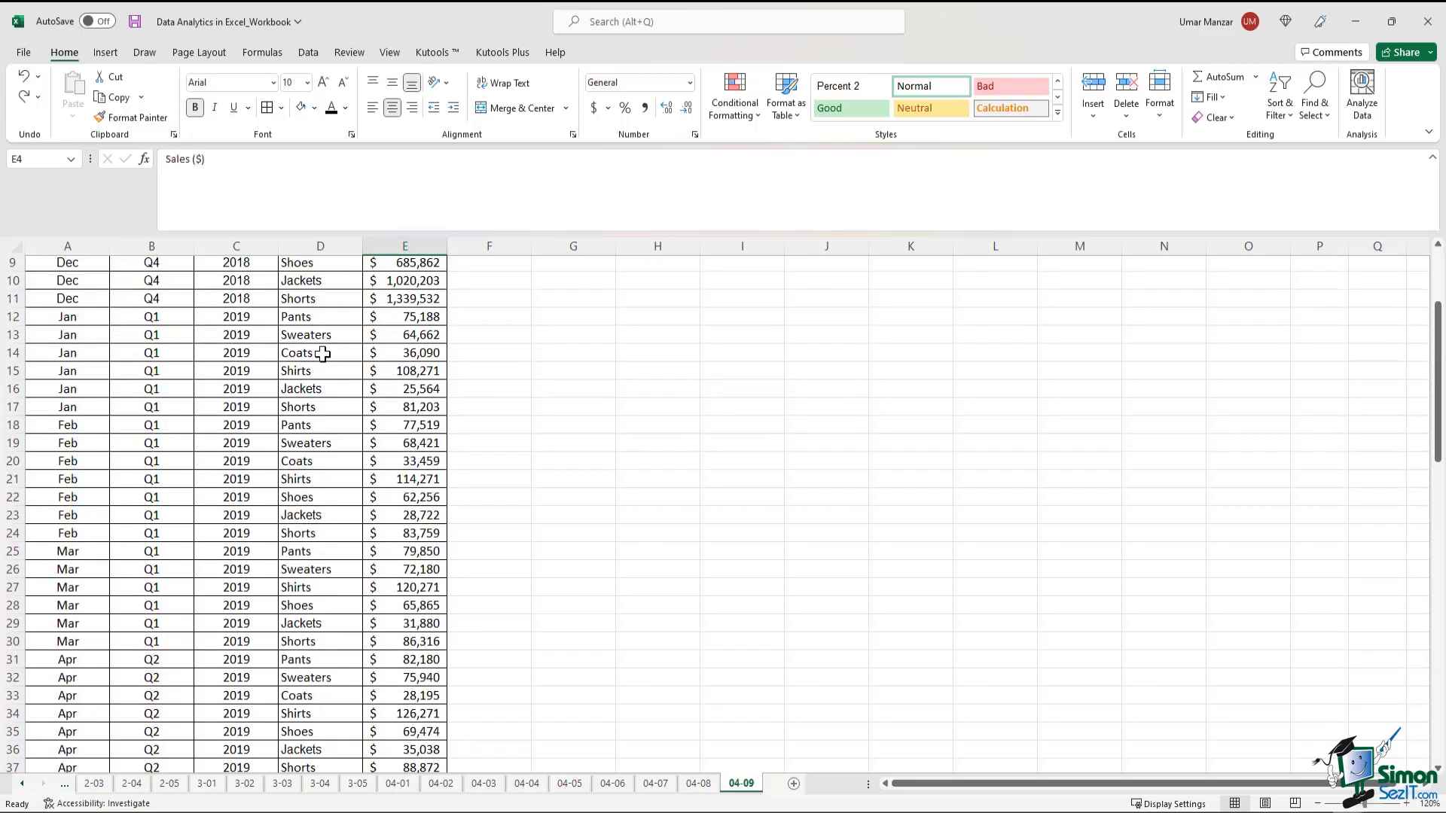
{"action": "scroll", "coordinate": [322, 353], "scroll_direction": "down", "scroll_amount": 9}
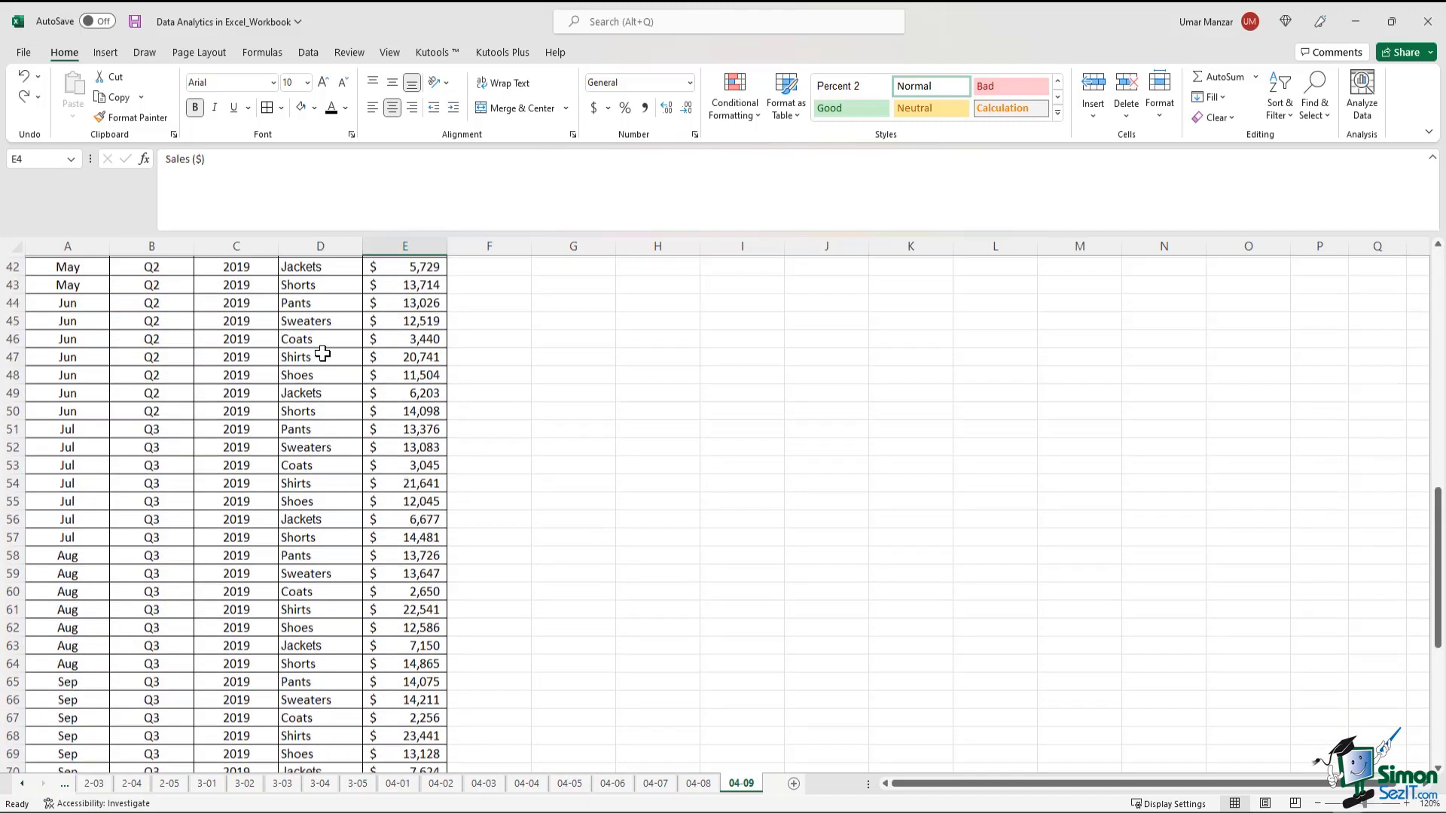
{"action": "scroll", "coordinate": [322, 353], "scroll_direction": "down", "scroll_amount": 4}
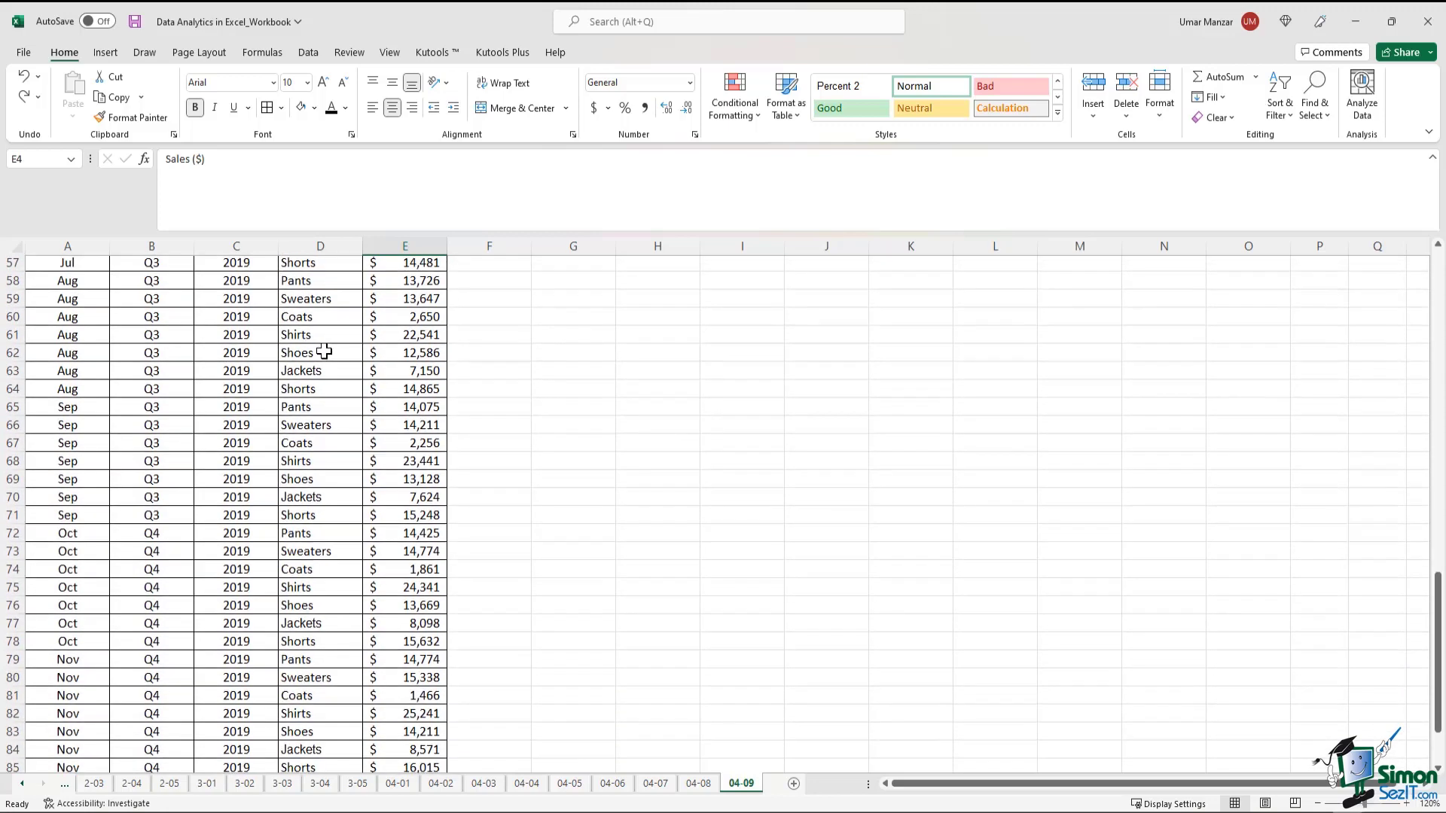
{"action": "scroll", "coordinate": [342, 327], "scroll_direction": "down", "scroll_amount": 2}
{"action": "scroll", "coordinate": [328, 366], "scroll_direction": "up", "scroll_amount": 20}
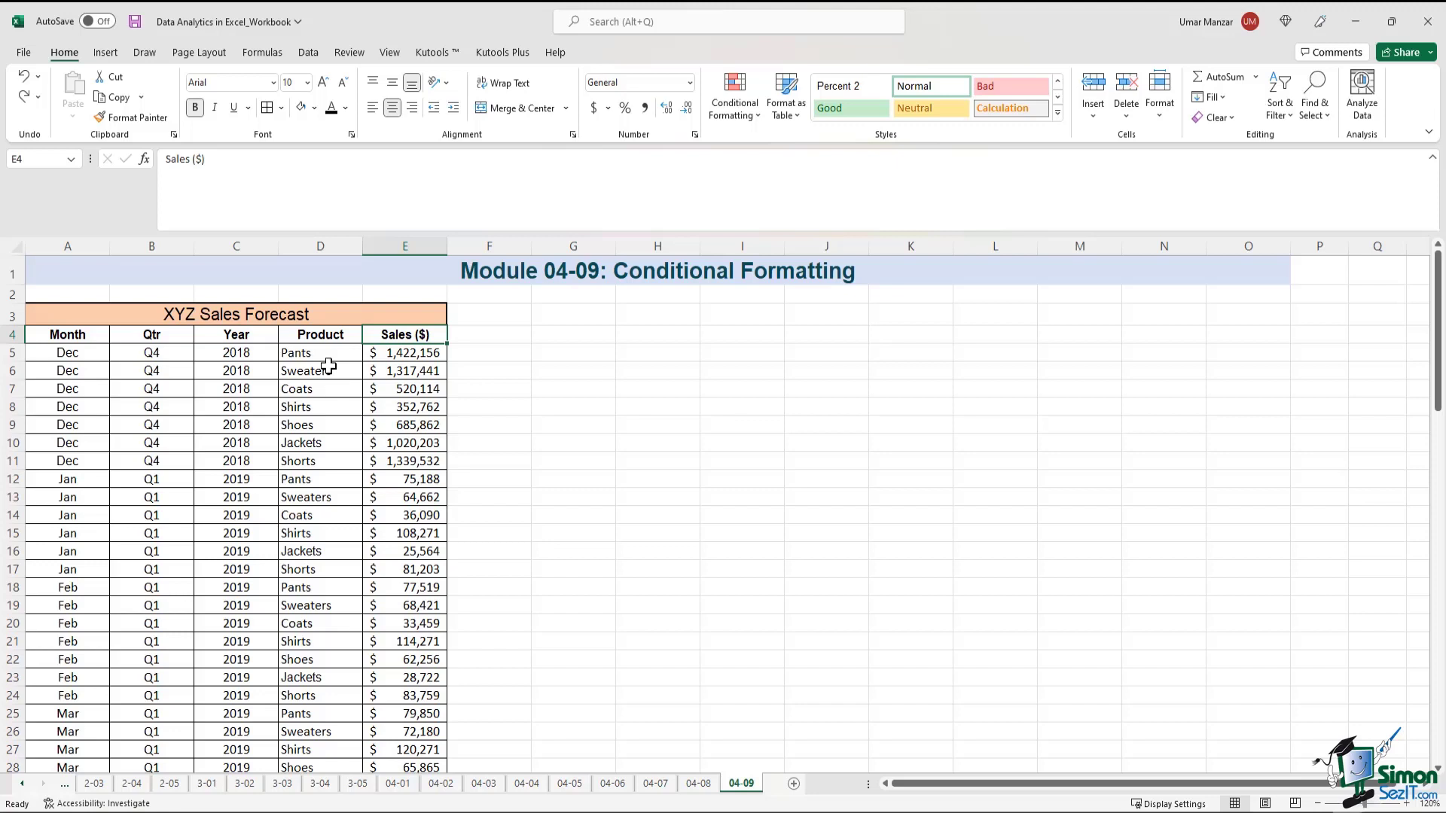
{"action": "left_click", "coordinate": [406, 370]}
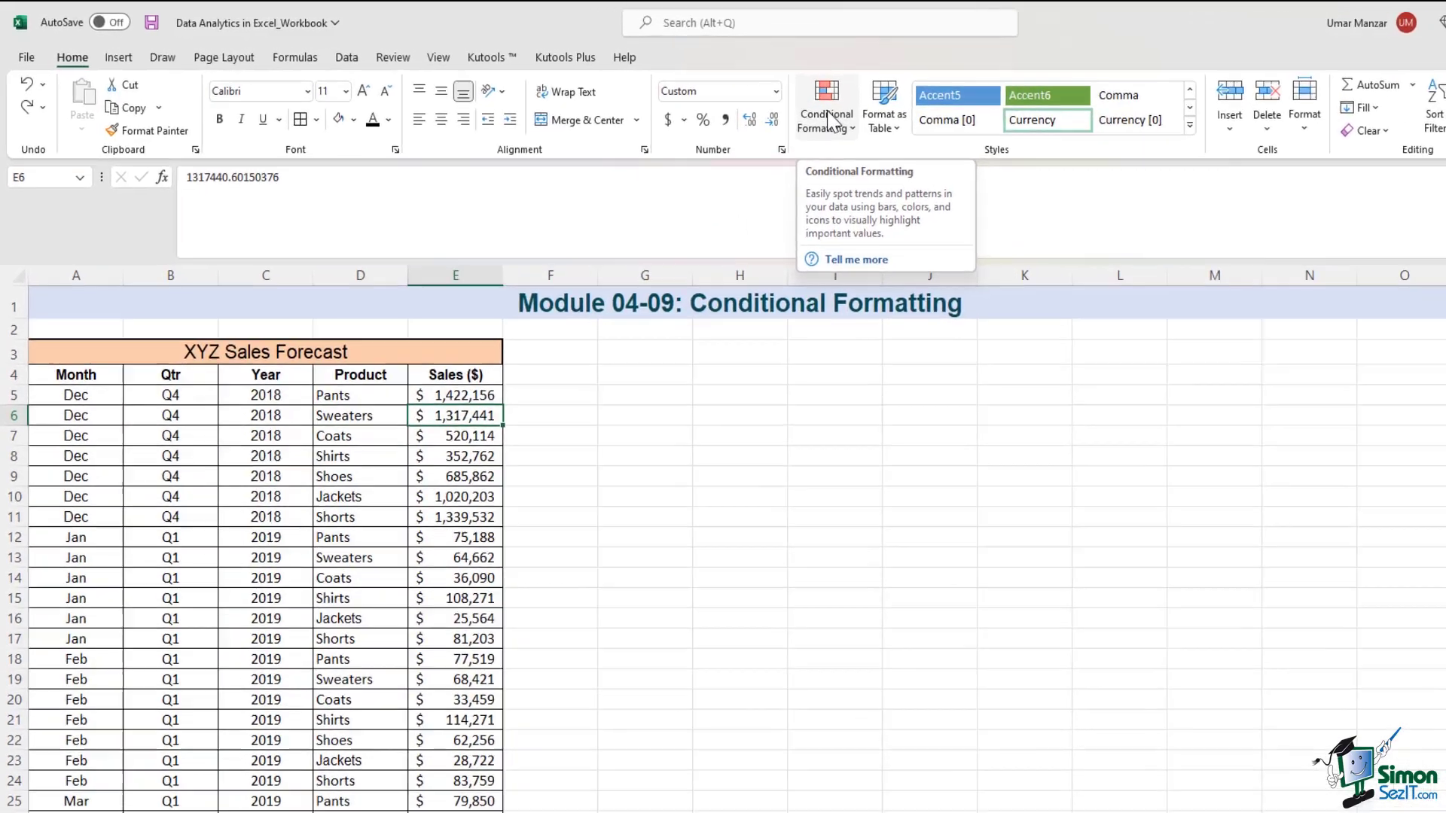
Select E5:E11 and add a Greater Than rule with the value 500000.
{"action": "left_click", "coordinate": [413, 352]}
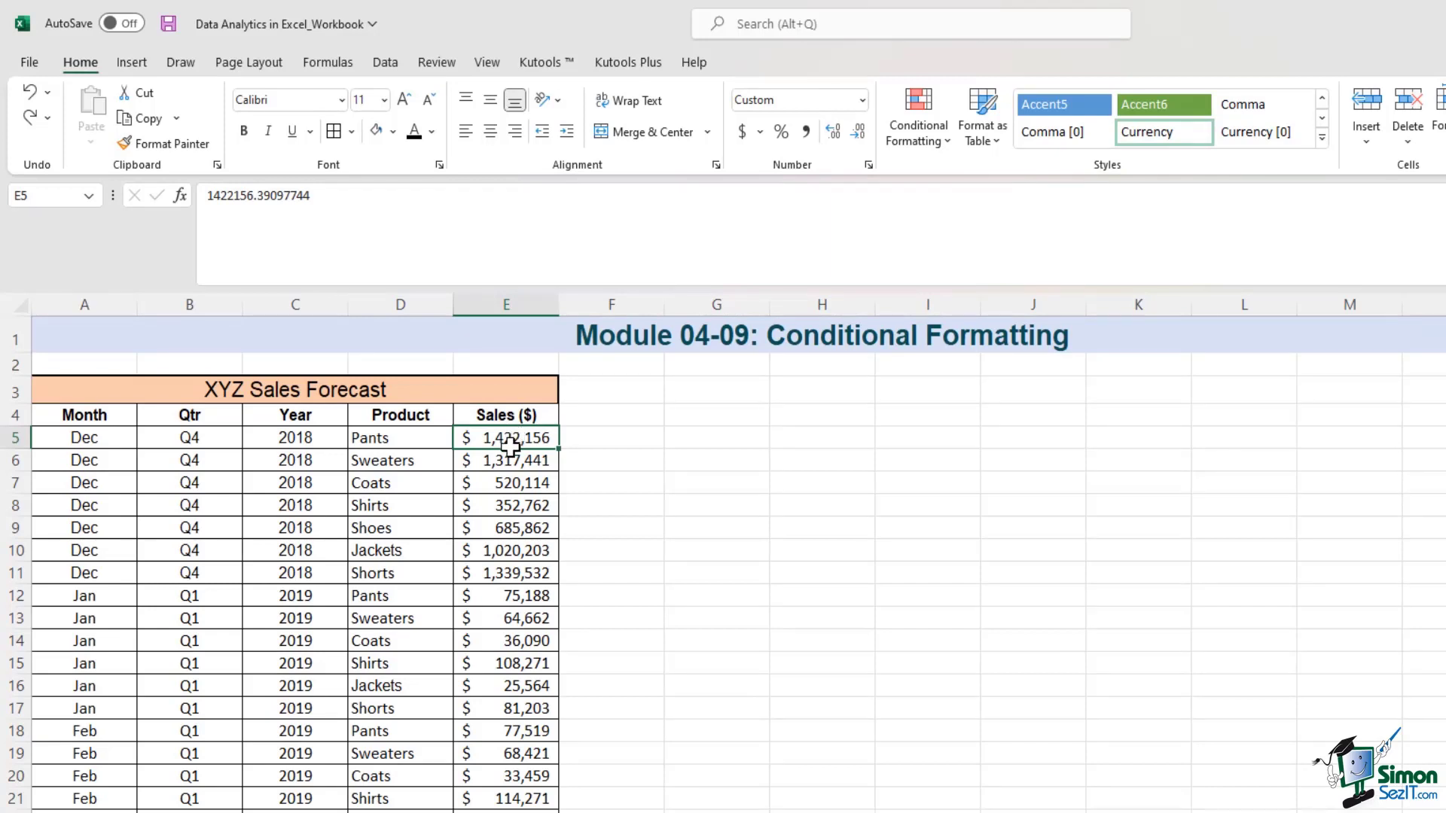
{"action": "left_click_drag", "start_coordinate": [510, 447], "coordinate": [508, 572]}
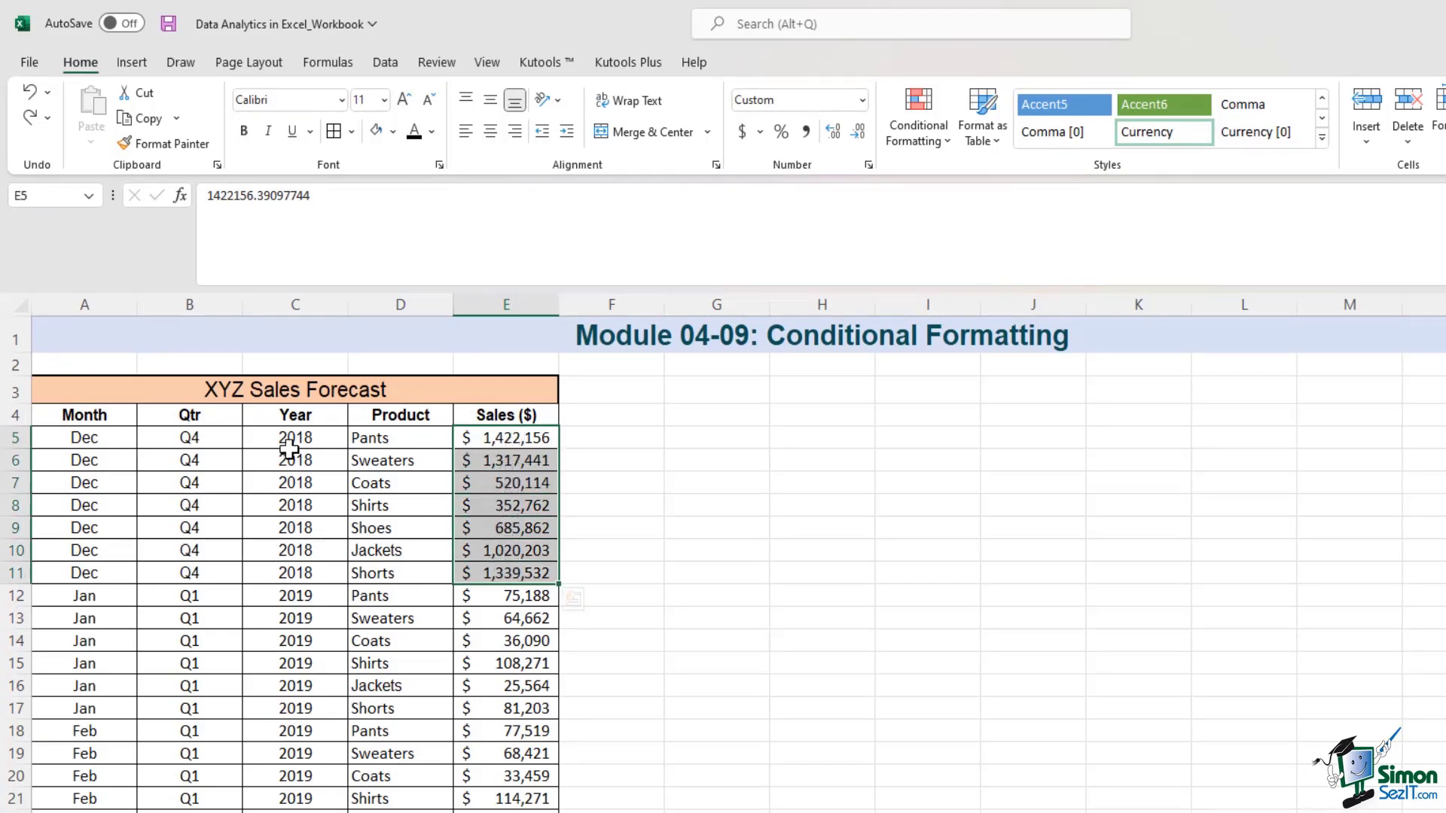
{"action": "left_click", "coordinate": [920, 137]}
{"action": "mouse_move", "coordinate": [966, 188]}
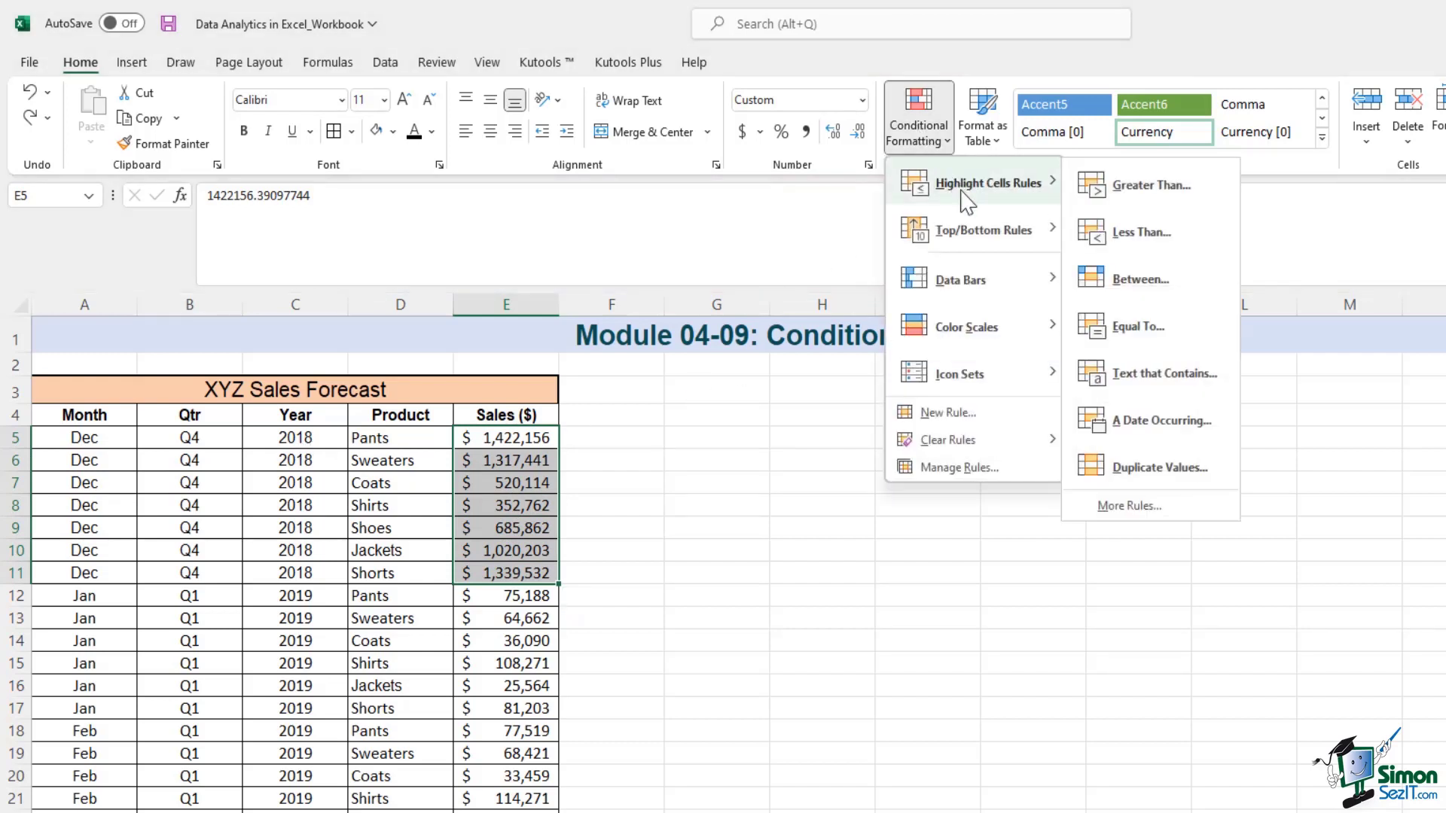
{"action": "left_click", "coordinate": [1138, 193]}
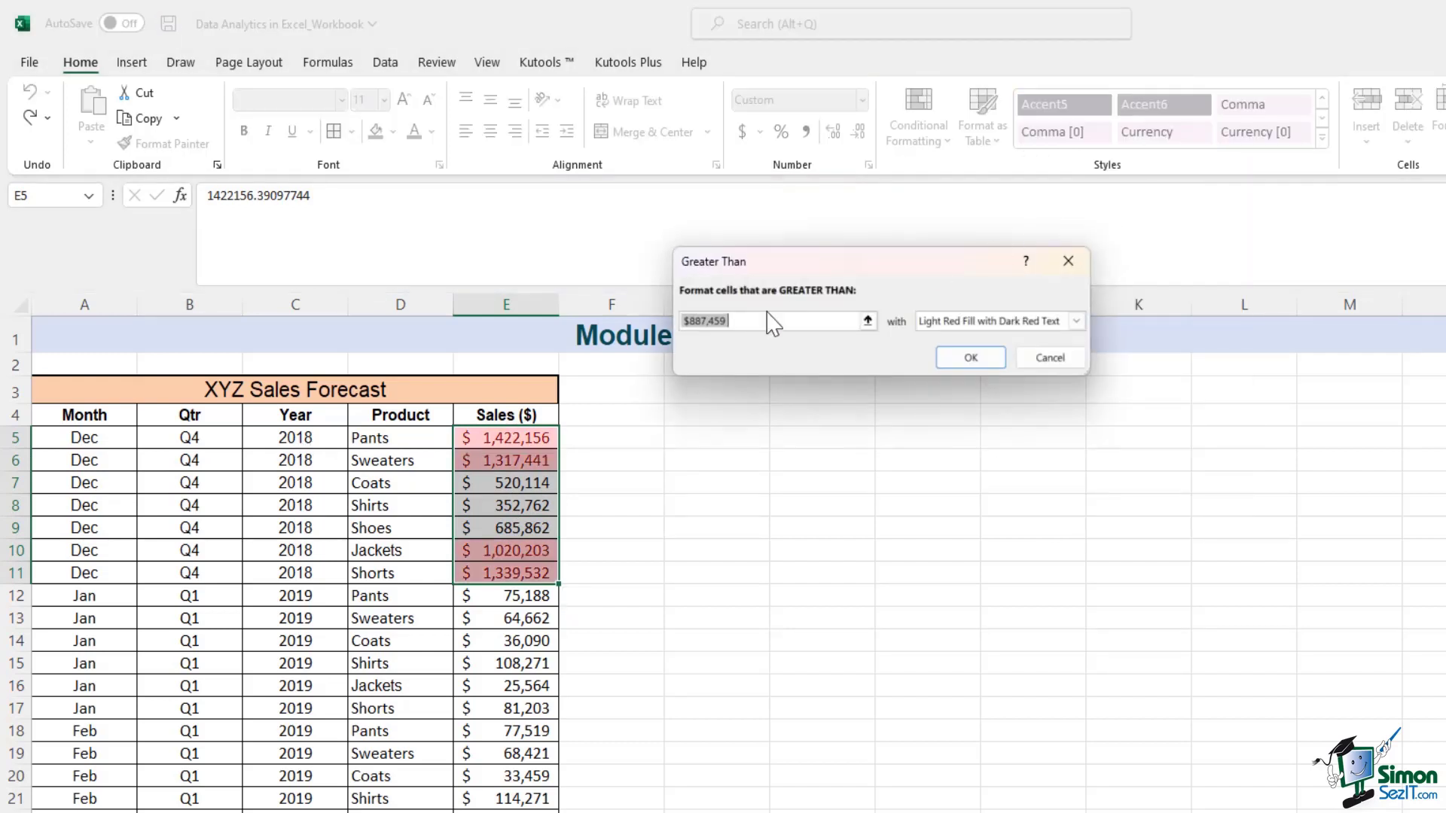
{"action": "type", "text": "500000"}
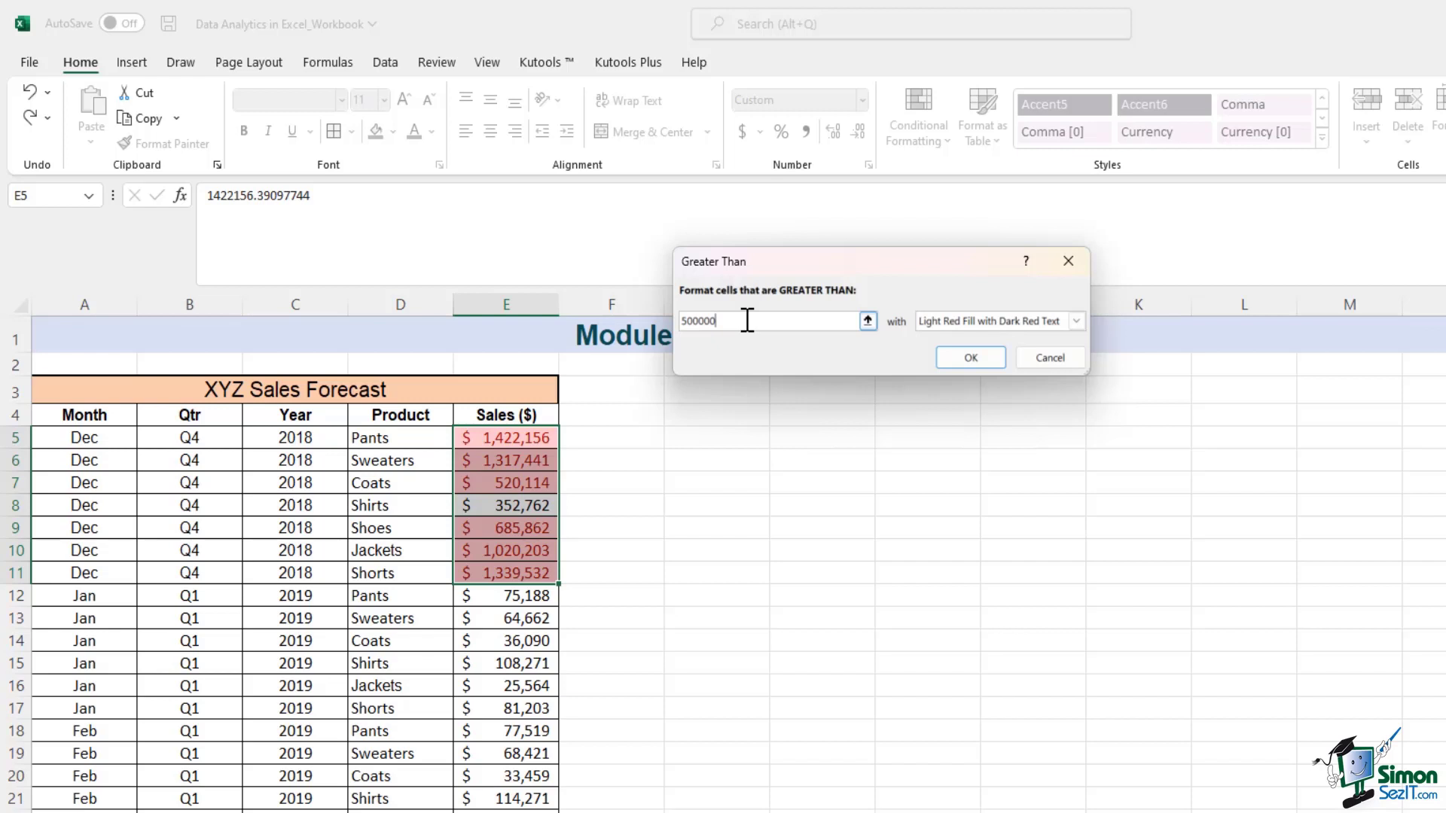
Give the rule Green Fill with Dark Green Text and confirm it.
{"action": "left_click", "coordinate": [1019, 323]}
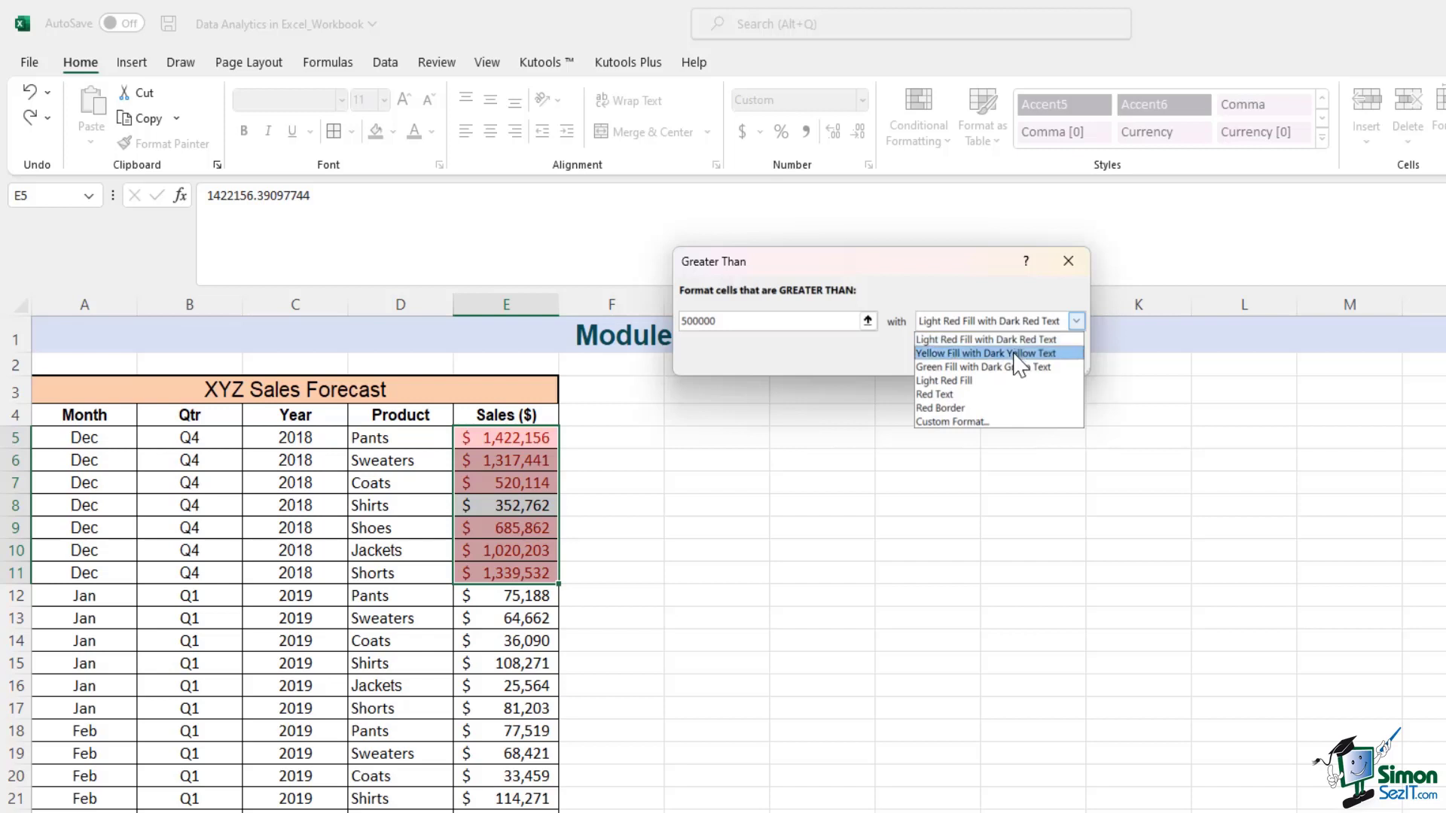
{"action": "left_click", "coordinate": [1014, 354]}
{"action": "left_click", "coordinate": [1017, 322]}
{"action": "left_click", "coordinate": [1015, 367]}
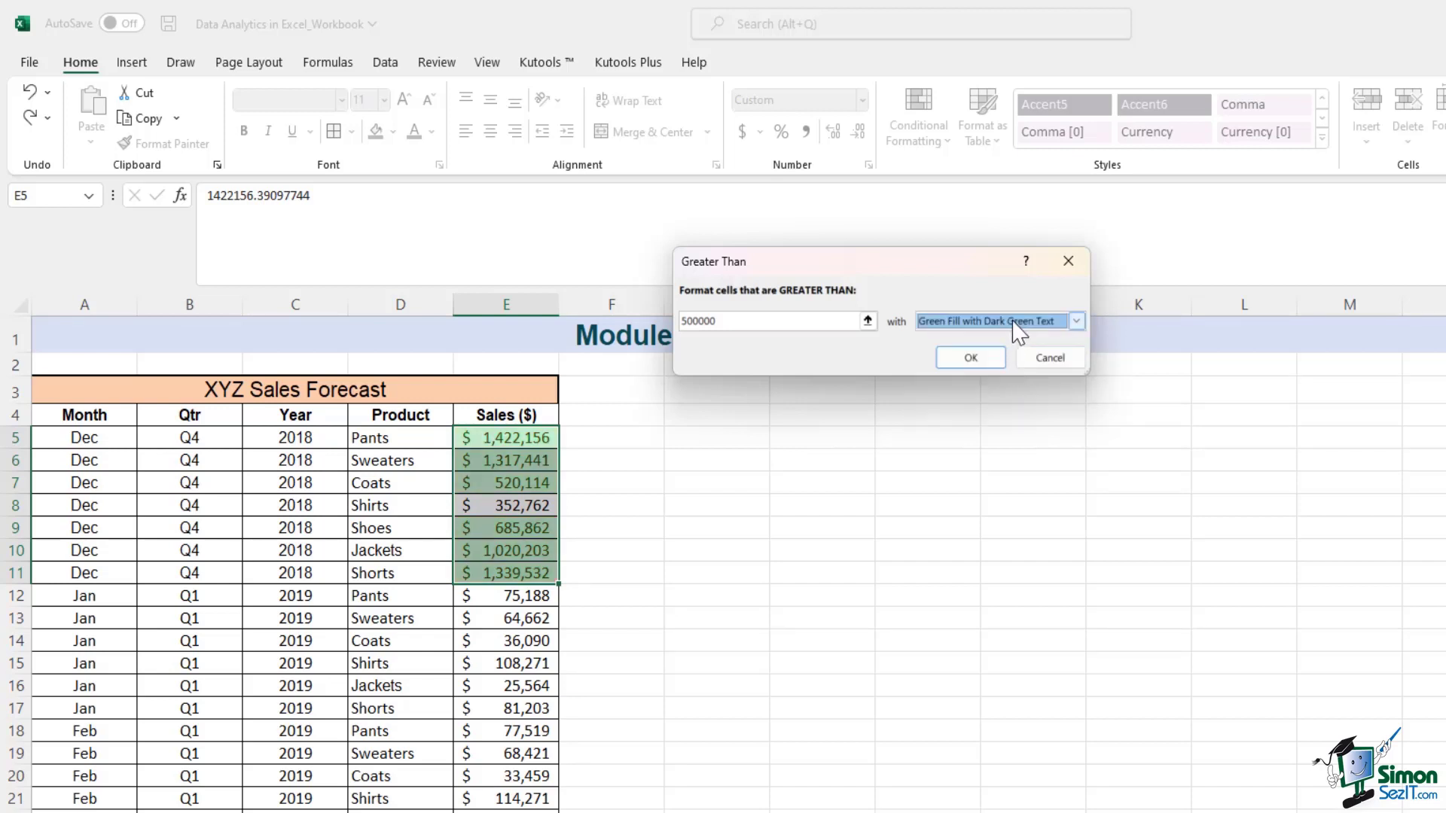
{"action": "left_click", "coordinate": [1018, 331]}
{"action": "left_click", "coordinate": [988, 366]}
{"action": "left_click", "coordinate": [969, 358]}
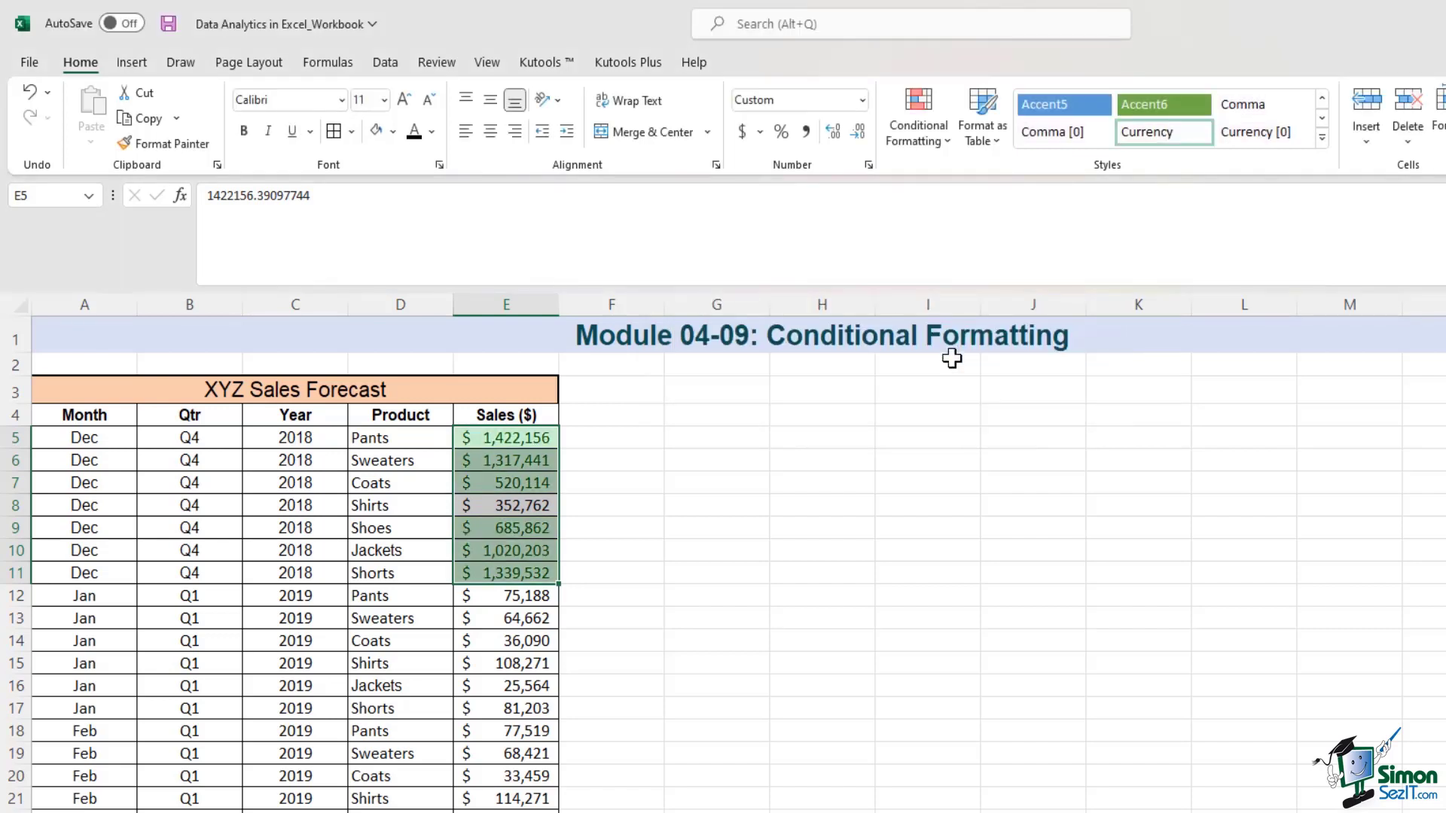
Select the Q1 2019 sales from E12 and apply blue gradient data bars.
{"action": "left_click_drag", "start_coordinate": [506, 595], "coordinate": [478, 761]}
{"action": "scroll", "coordinate": [378, 625], "scroll_direction": "up", "scroll_amount": 2}
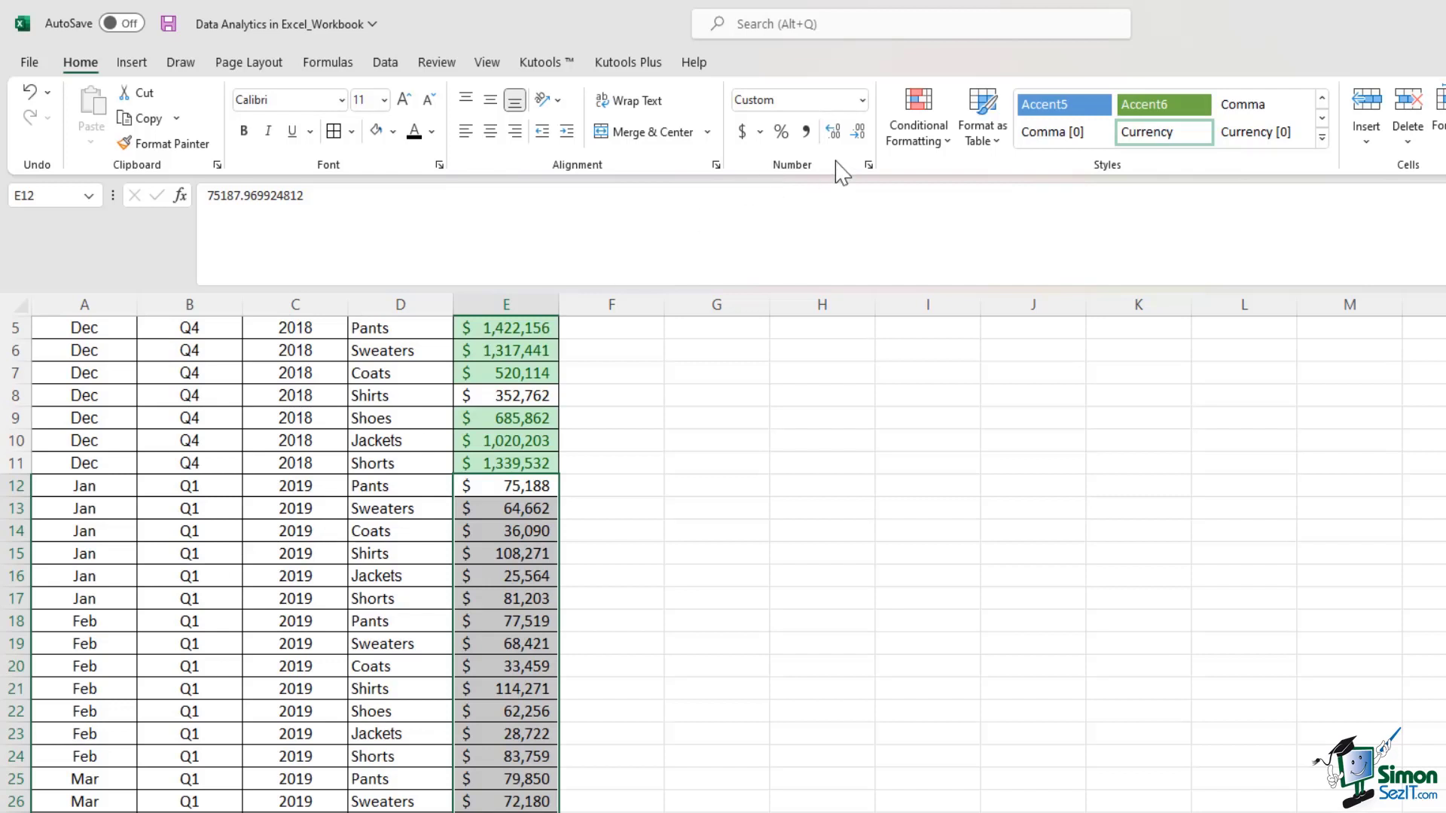
{"action": "left_click", "coordinate": [931, 141]}
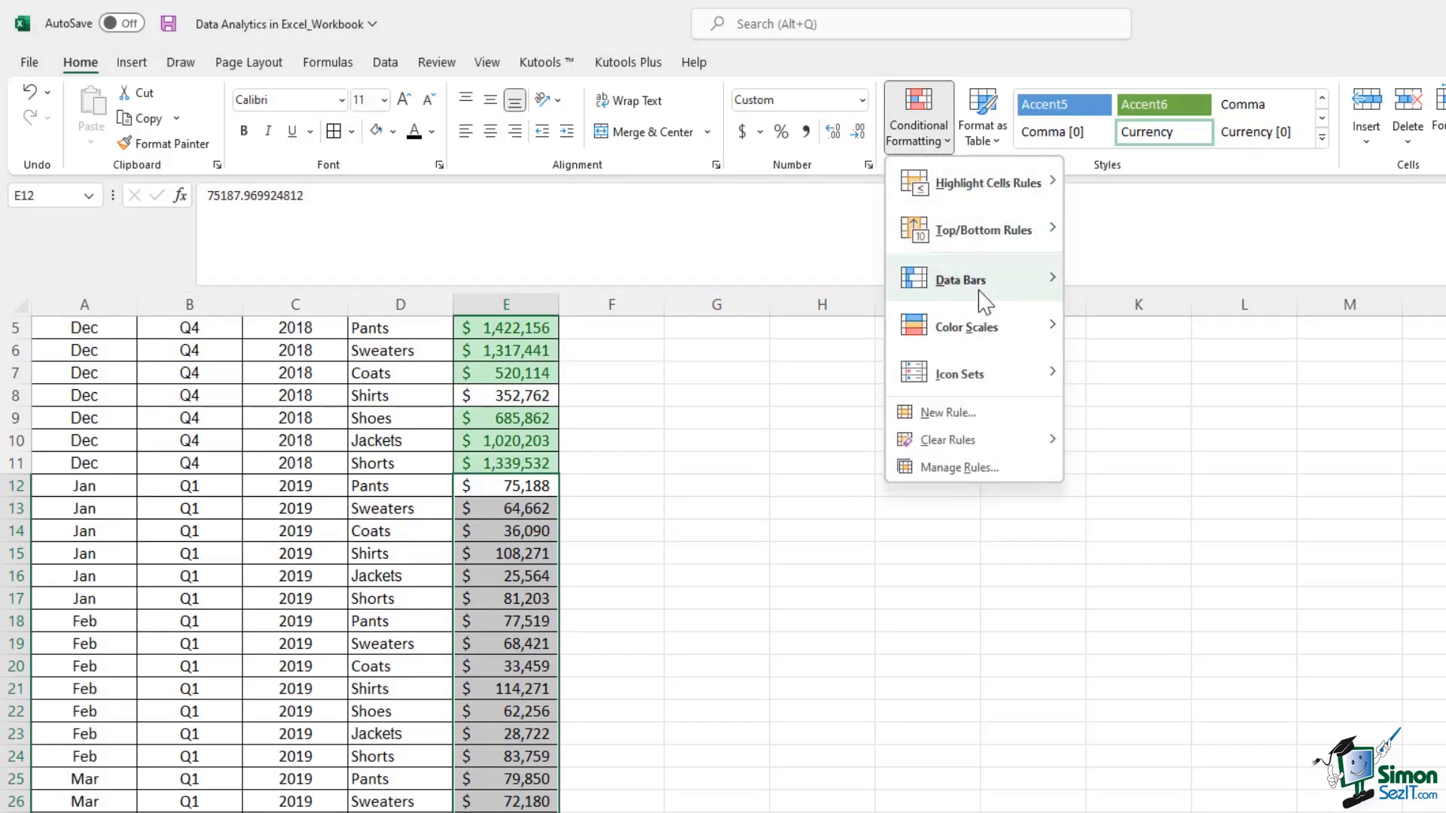
{"action": "mouse_move", "coordinate": [985, 301]}
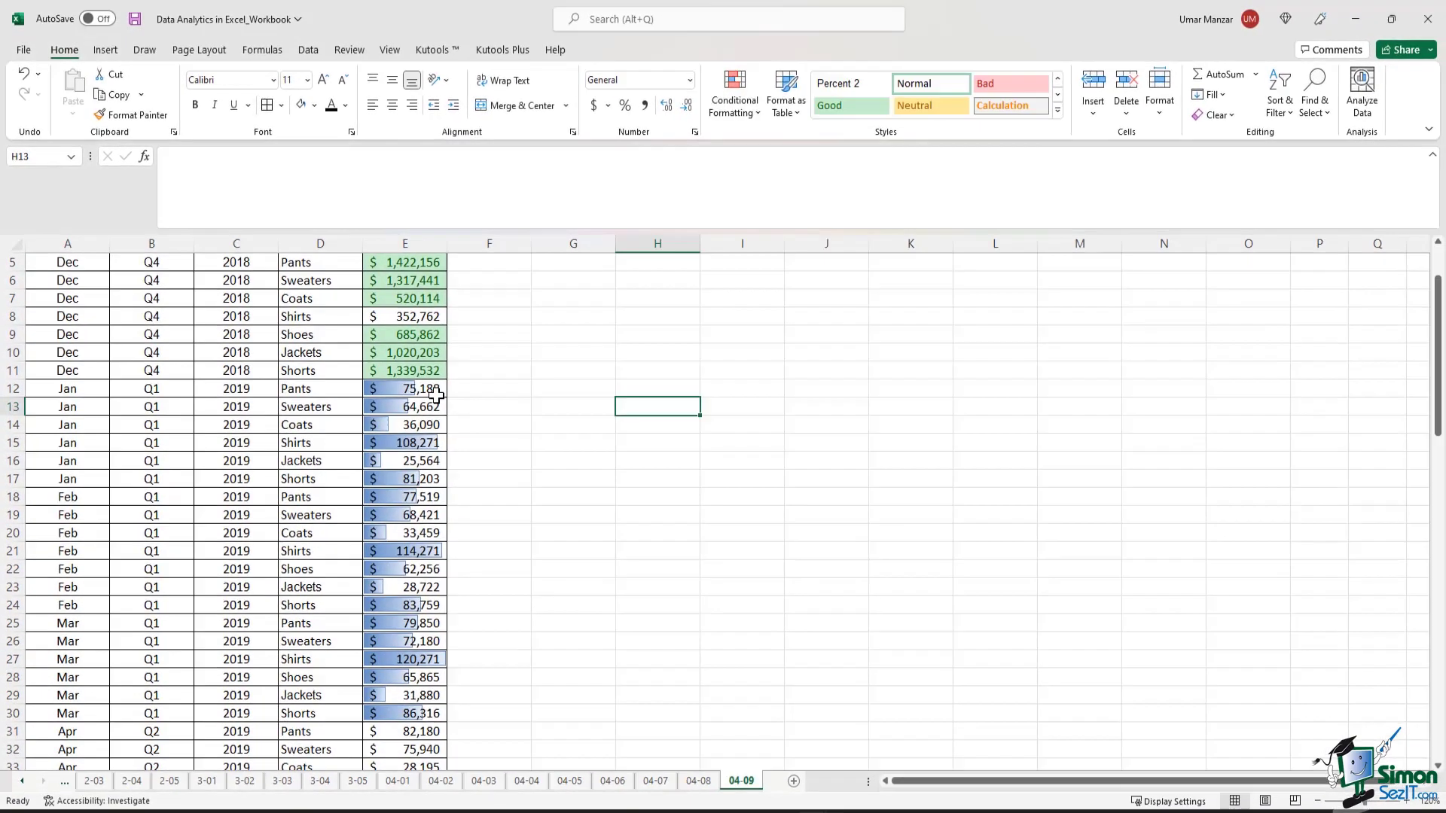
{"action": "left_click", "coordinate": [436, 442]}
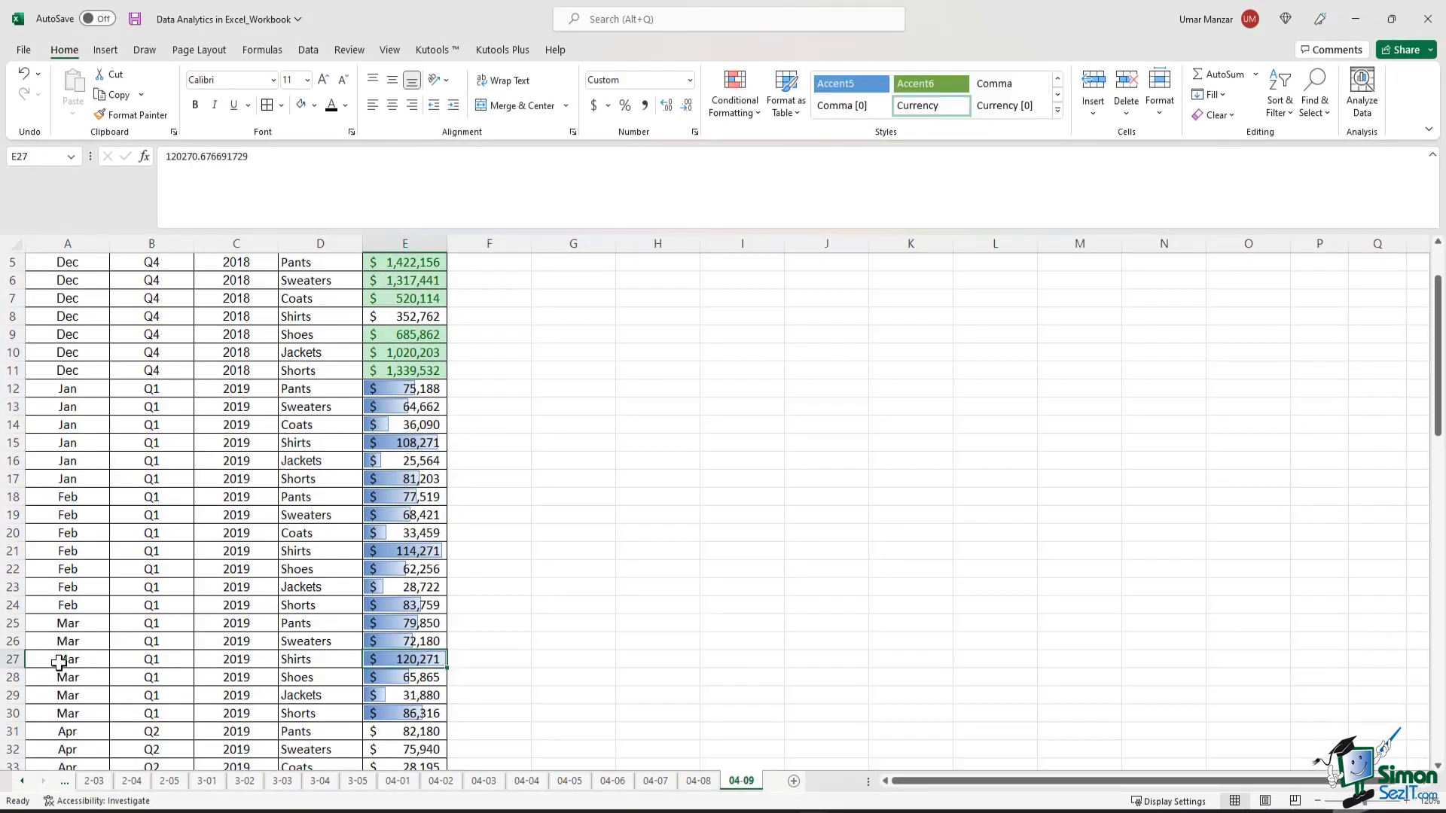
Reselect the Q1 sales range and apply Solid Fill Blue Data Bars instead.
{"action": "left_click_drag", "start_coordinate": [59, 662], "coordinate": [382, 660]}
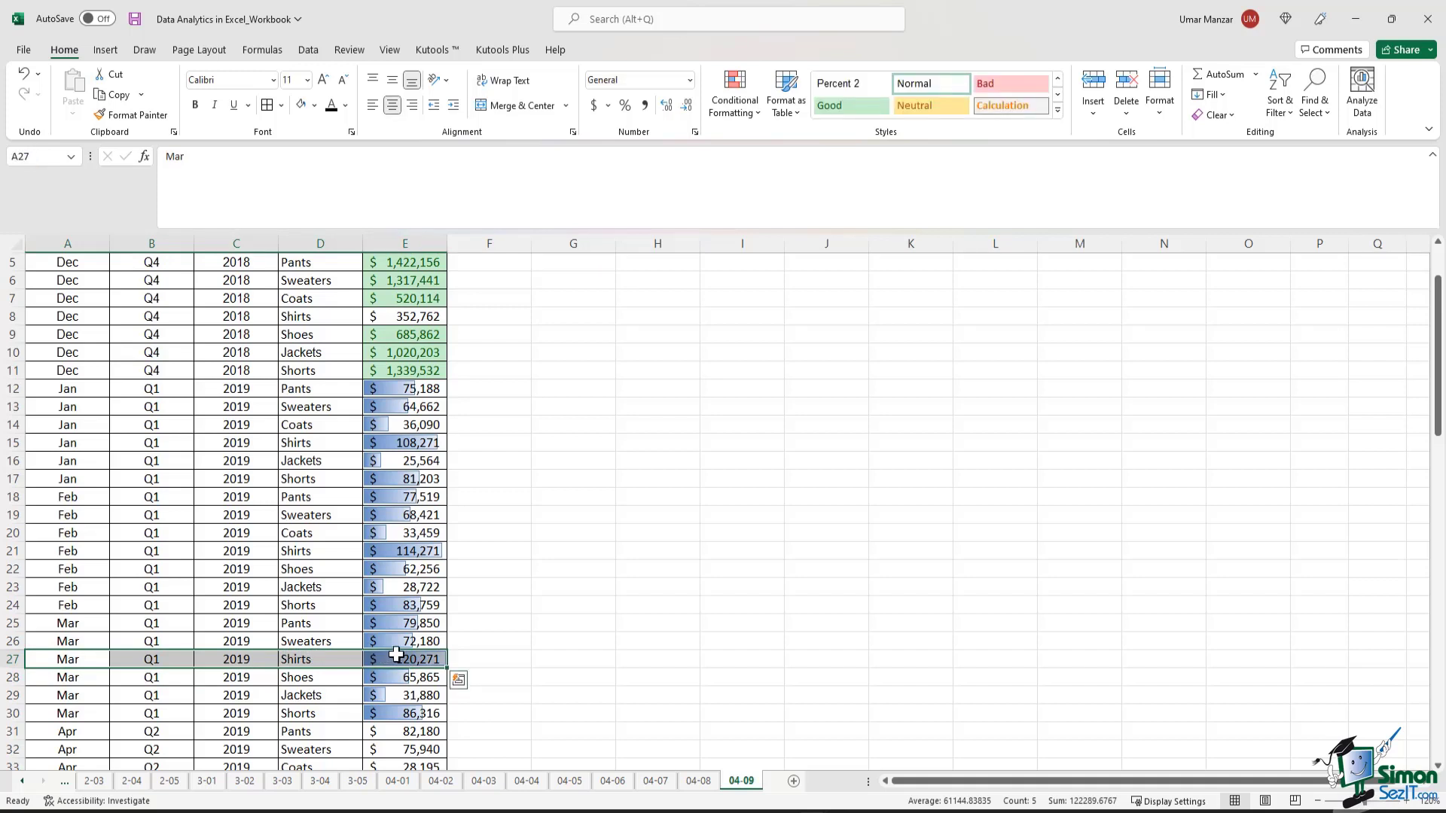
{"action": "scroll", "coordinate": [397, 653], "scroll_direction": "down", "scroll_amount": 1}
{"action": "left_click_drag", "start_coordinate": [420, 372], "coordinate": [430, 694]}
{"action": "left_click", "coordinate": [735, 105]}
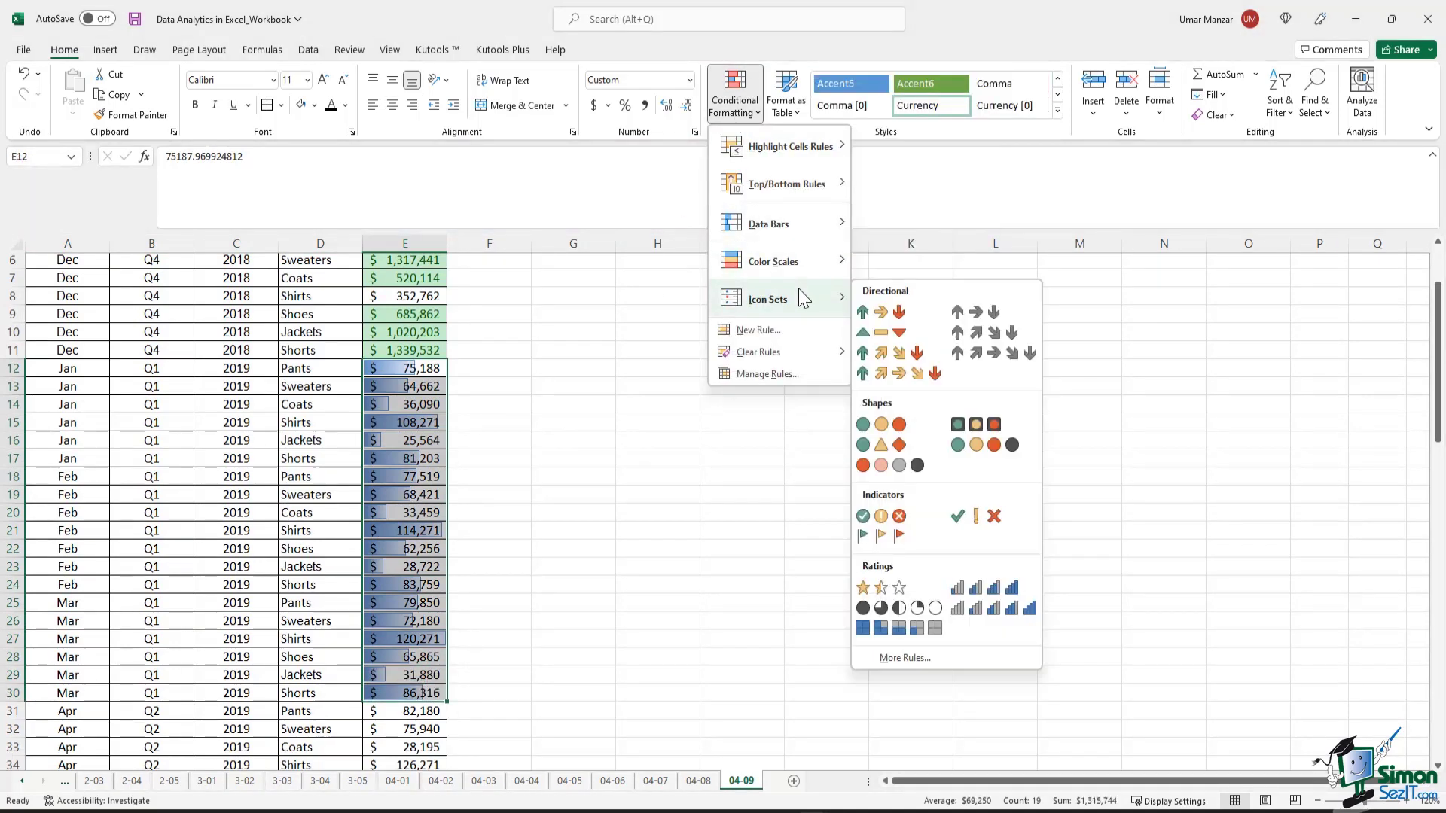
{"action": "mouse_move", "coordinate": [806, 234]}
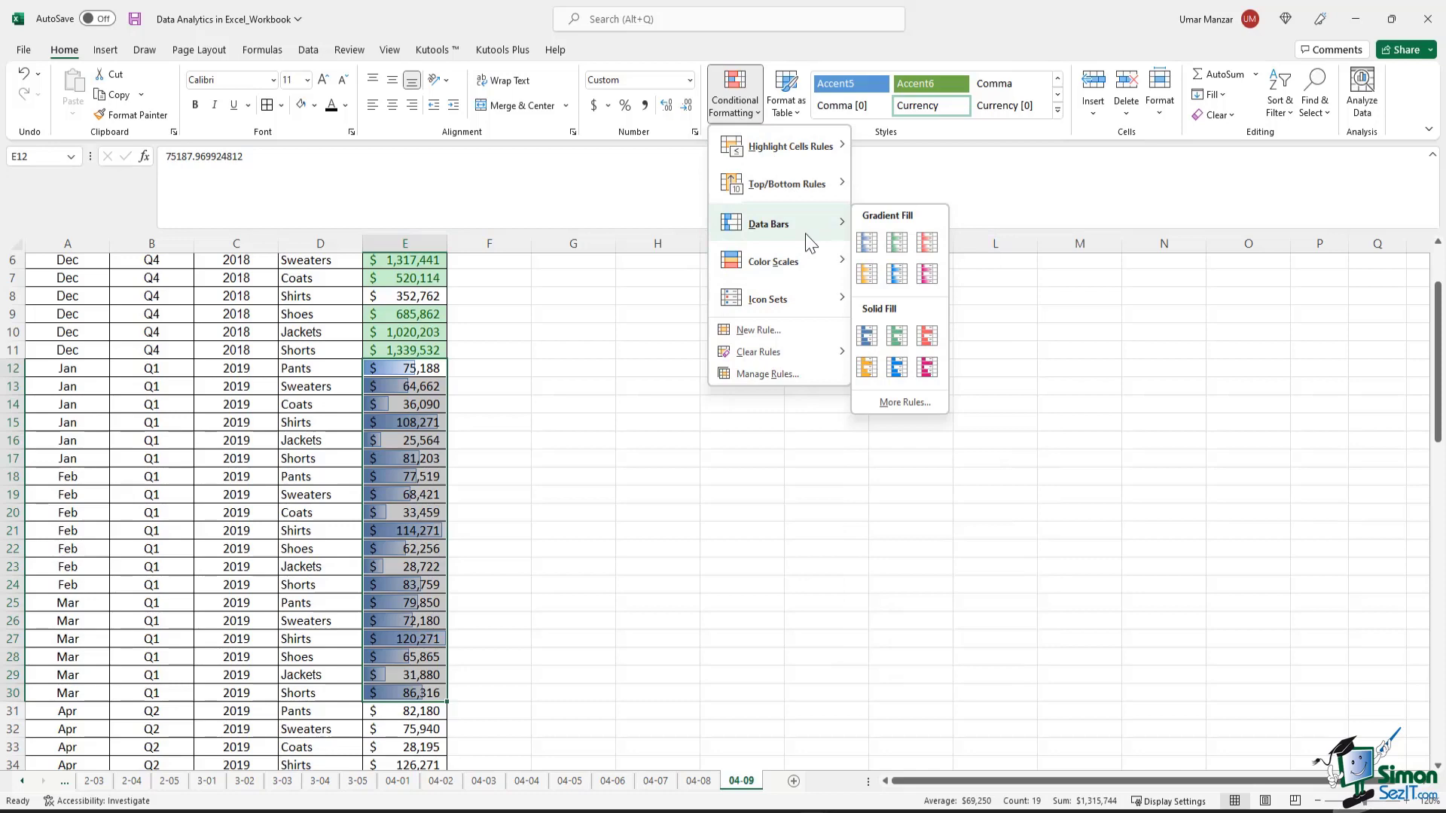
{"action": "left_click", "coordinate": [867, 336]}
{"action": "left_click", "coordinate": [687, 402]}
{"action": "scroll", "coordinate": [687, 402], "scroll_direction": "down", "scroll_amount": 6}
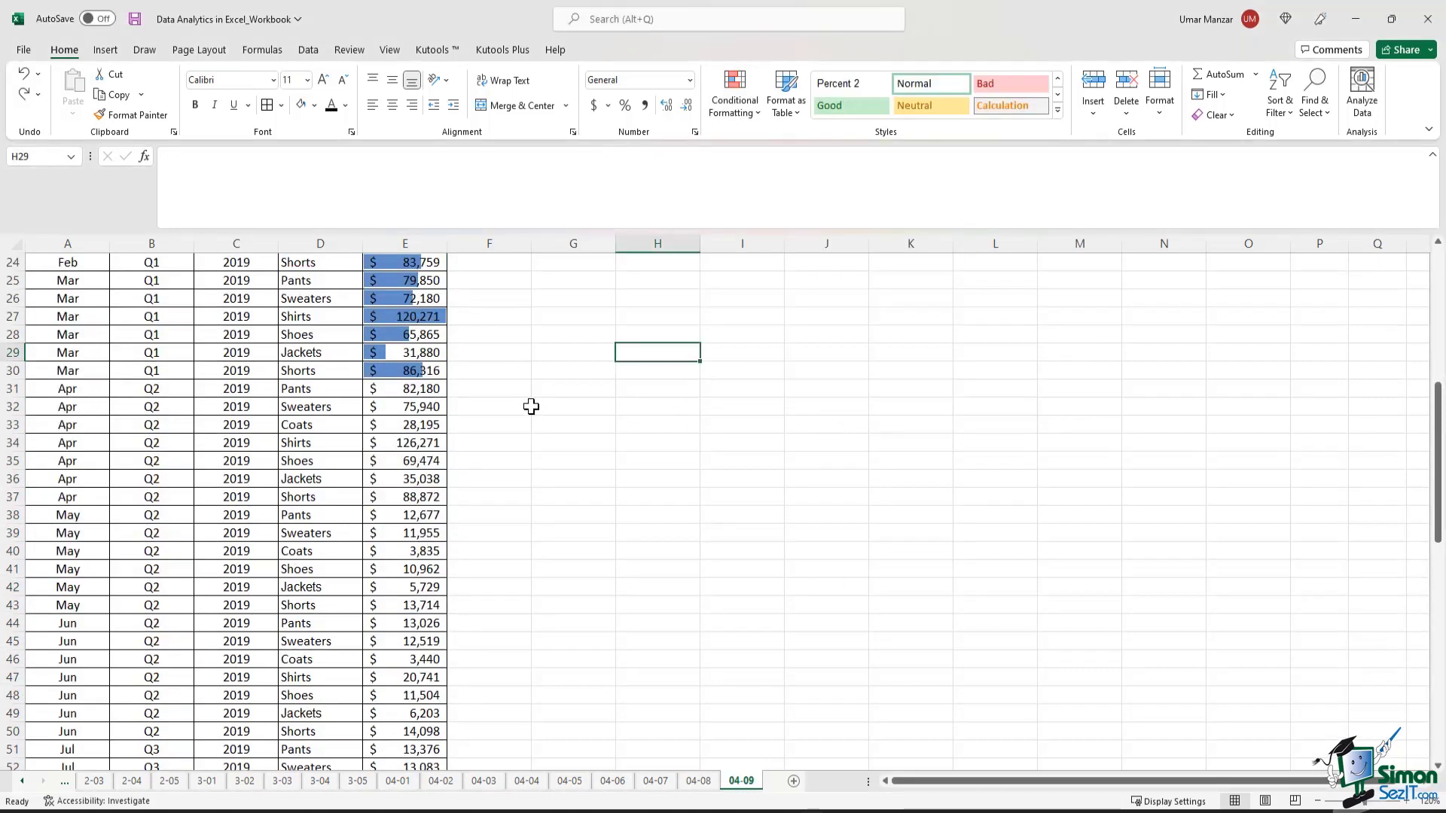
Apply a Top 10 Items rule with Light Red Fill with Dark Red Text to E31:E50.
{"action": "scroll", "coordinate": [490, 392], "scroll_direction": "down", "scroll_amount": 1}
{"action": "left_click_drag", "start_coordinate": [416, 336], "coordinate": [406, 683]}
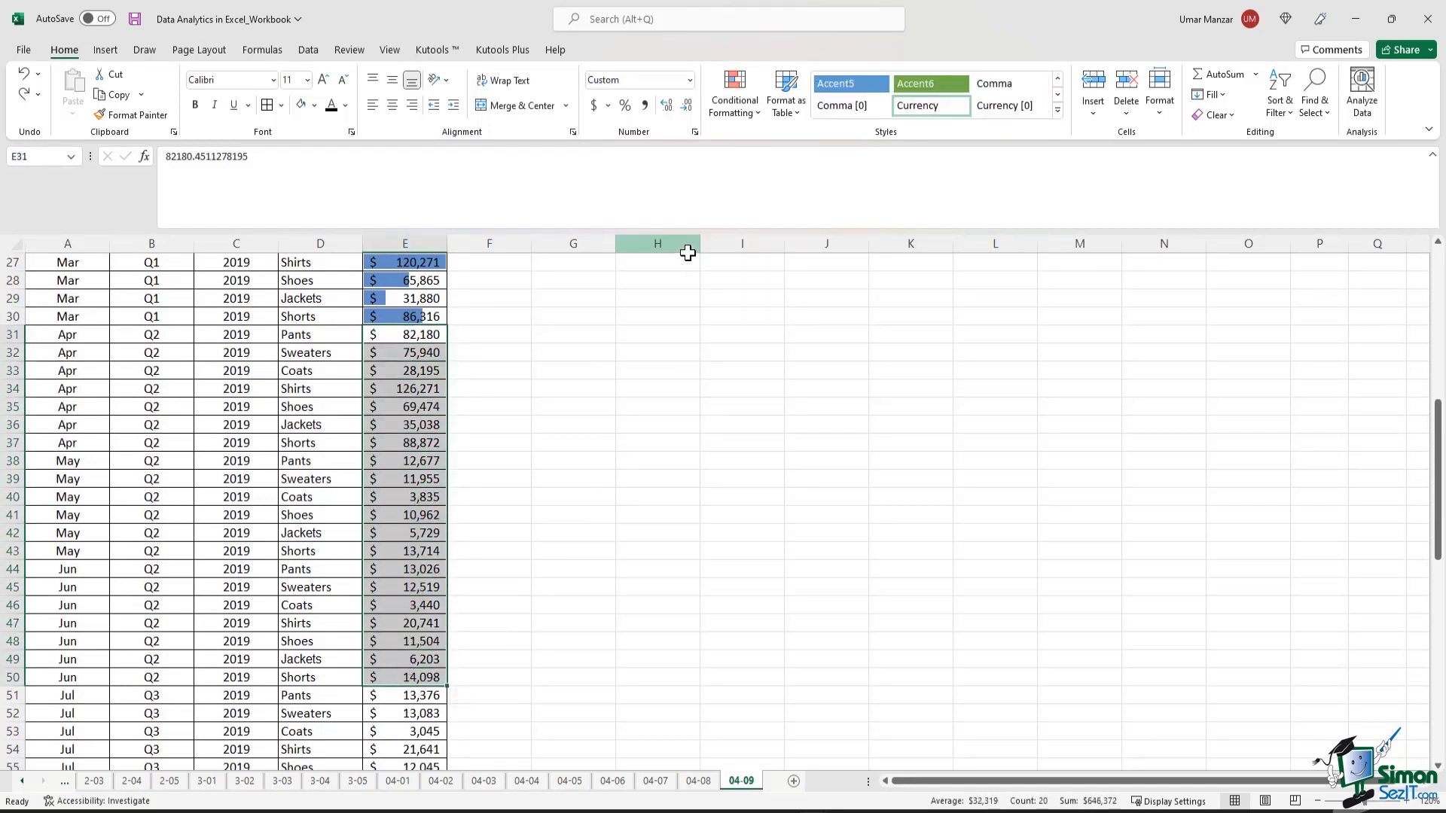
{"action": "left_click", "coordinate": [735, 98]}
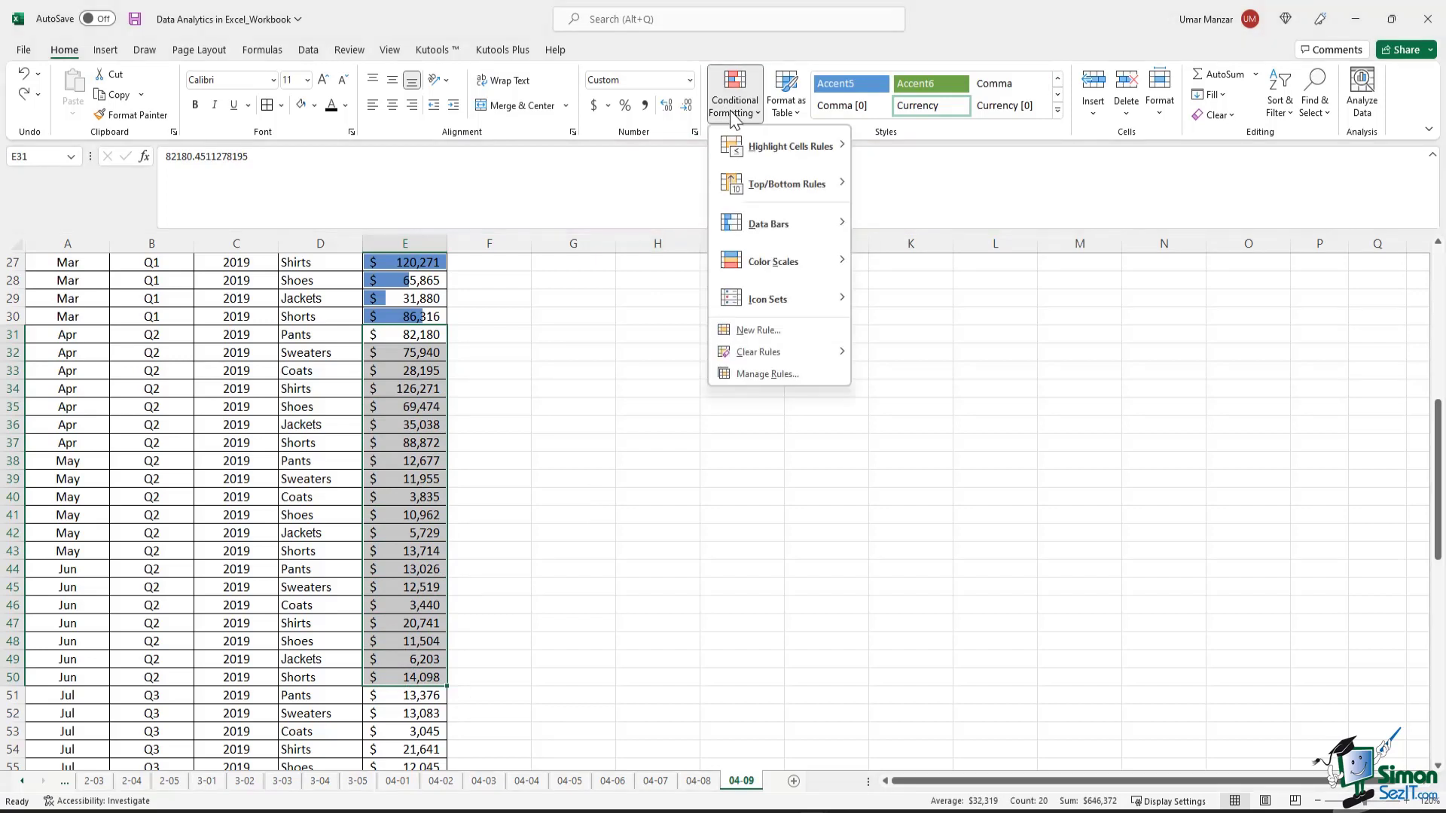
{"action": "mouse_move", "coordinate": [792, 192]}
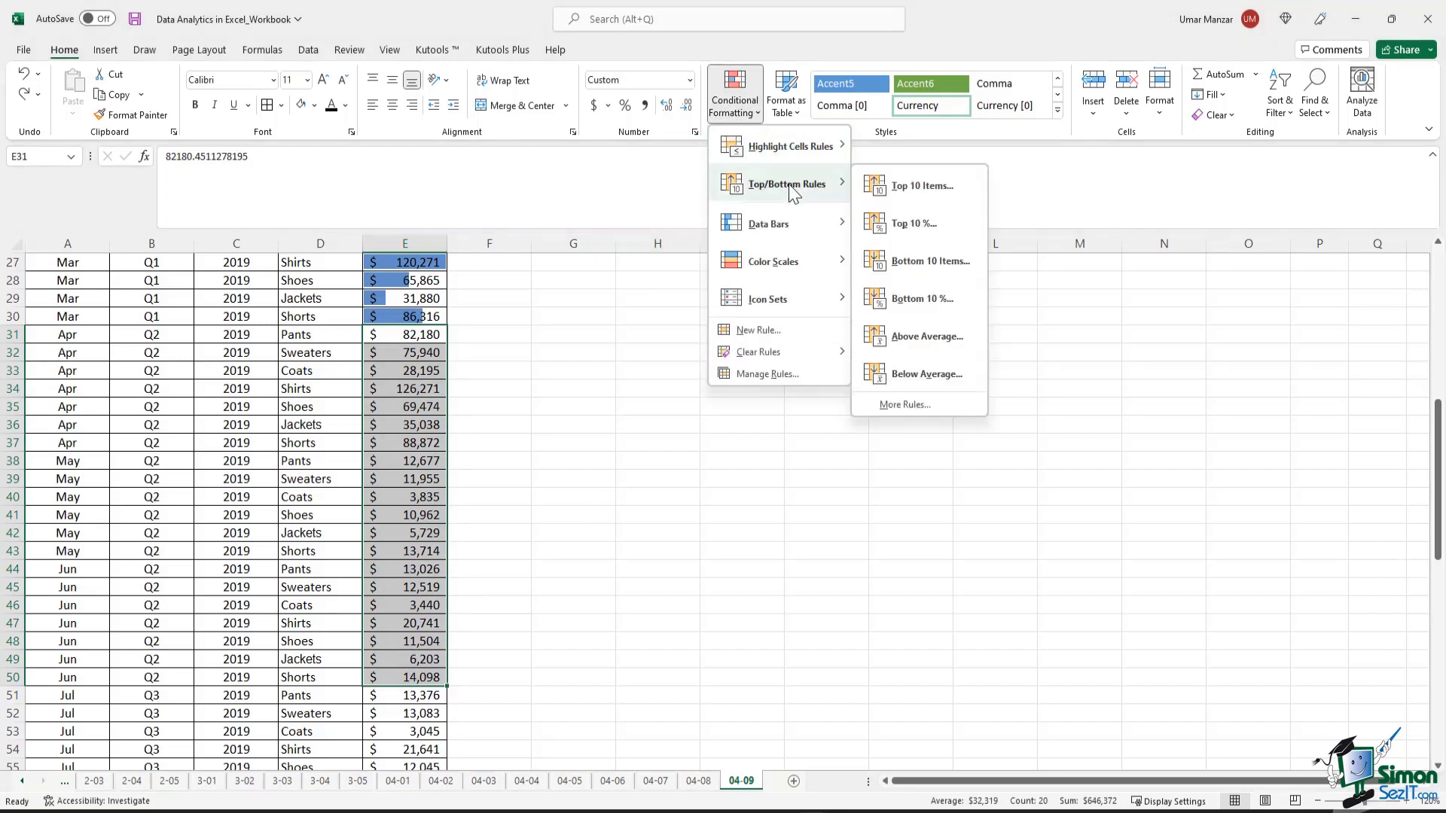
{"action": "left_click", "coordinate": [935, 205]}
{"action": "left_click", "coordinate": [747, 239]}
{"action": "left_click", "coordinate": [747, 239]}
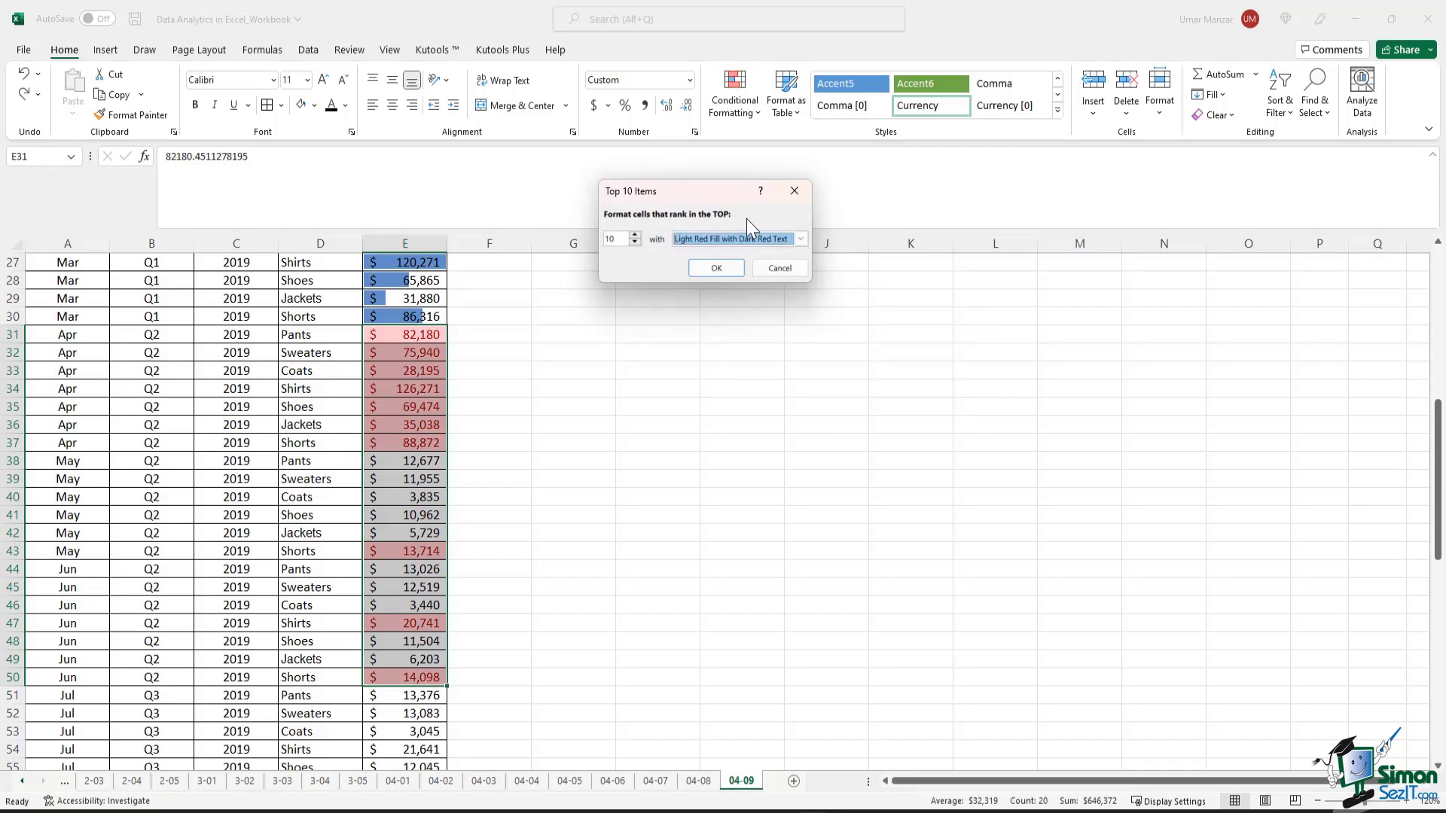
{"action": "left_click", "coordinate": [715, 268]}
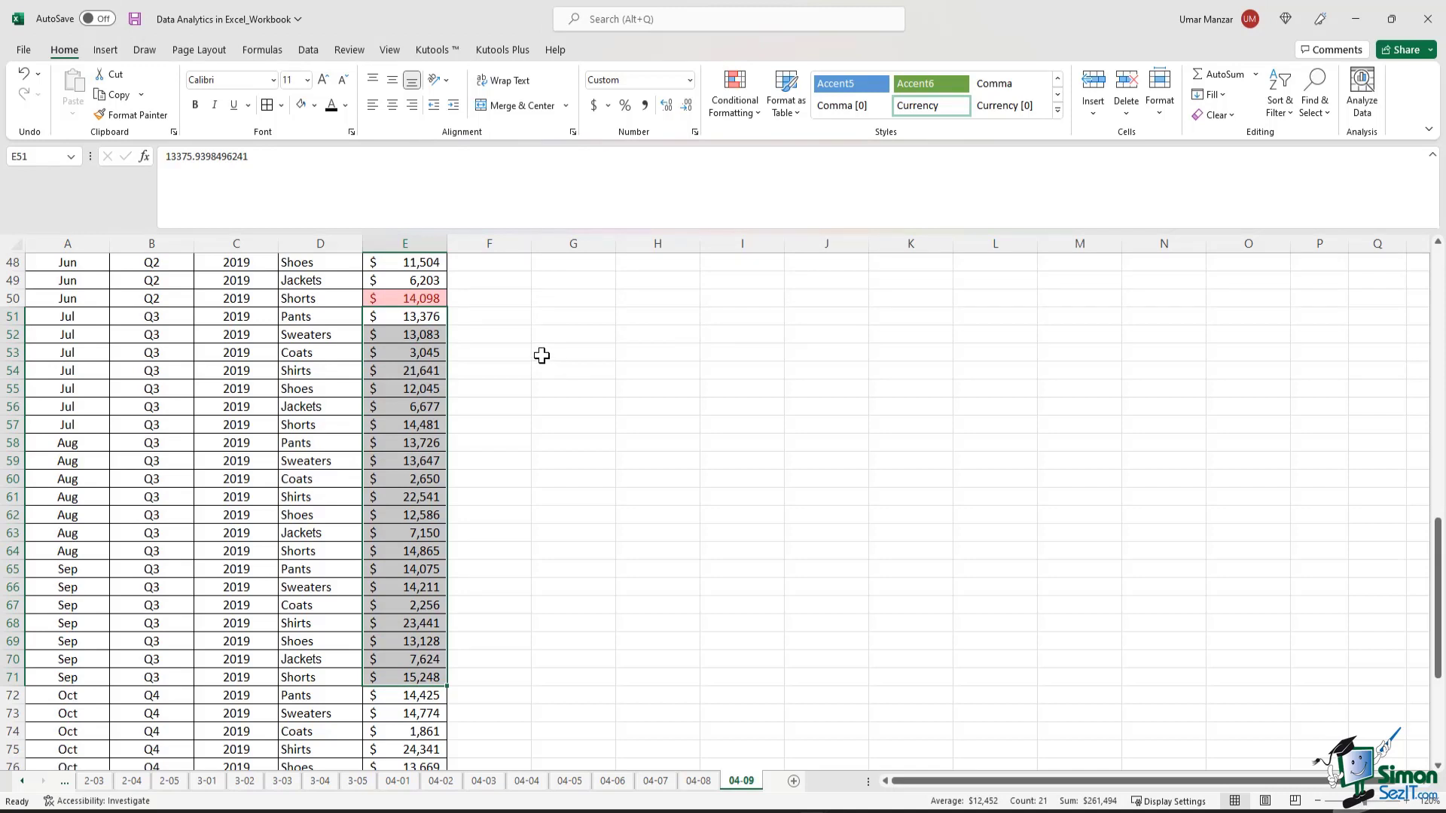
Shade the Jul–Sep 2019 sales in E51:E71 with the Green - Yellow - Red Color Scale.
{"action": "mouse_move", "coordinate": [376, 678]}
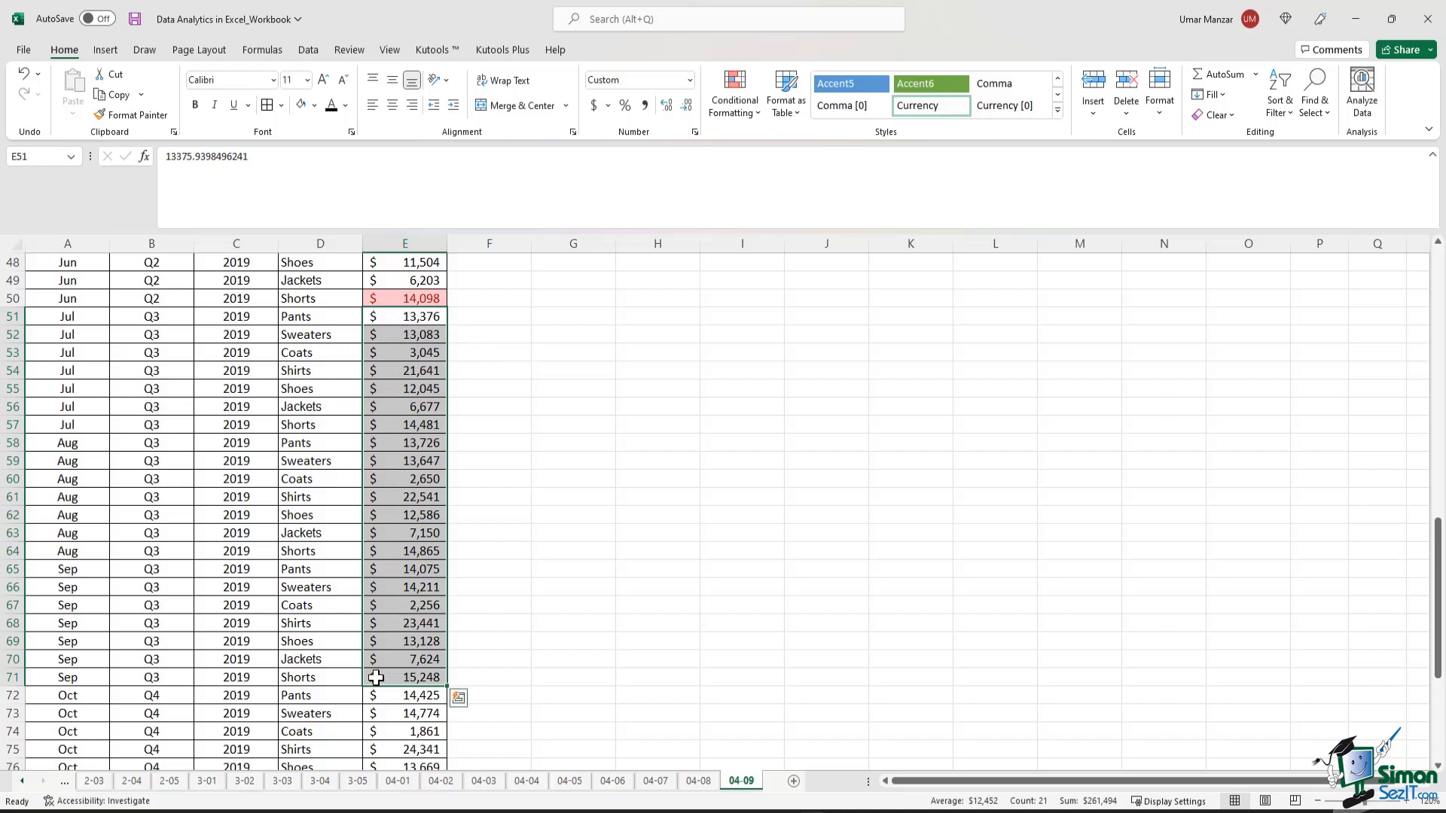
{"action": "left_click", "coordinate": [740, 113]}
{"action": "mouse_move", "coordinate": [815, 271]}
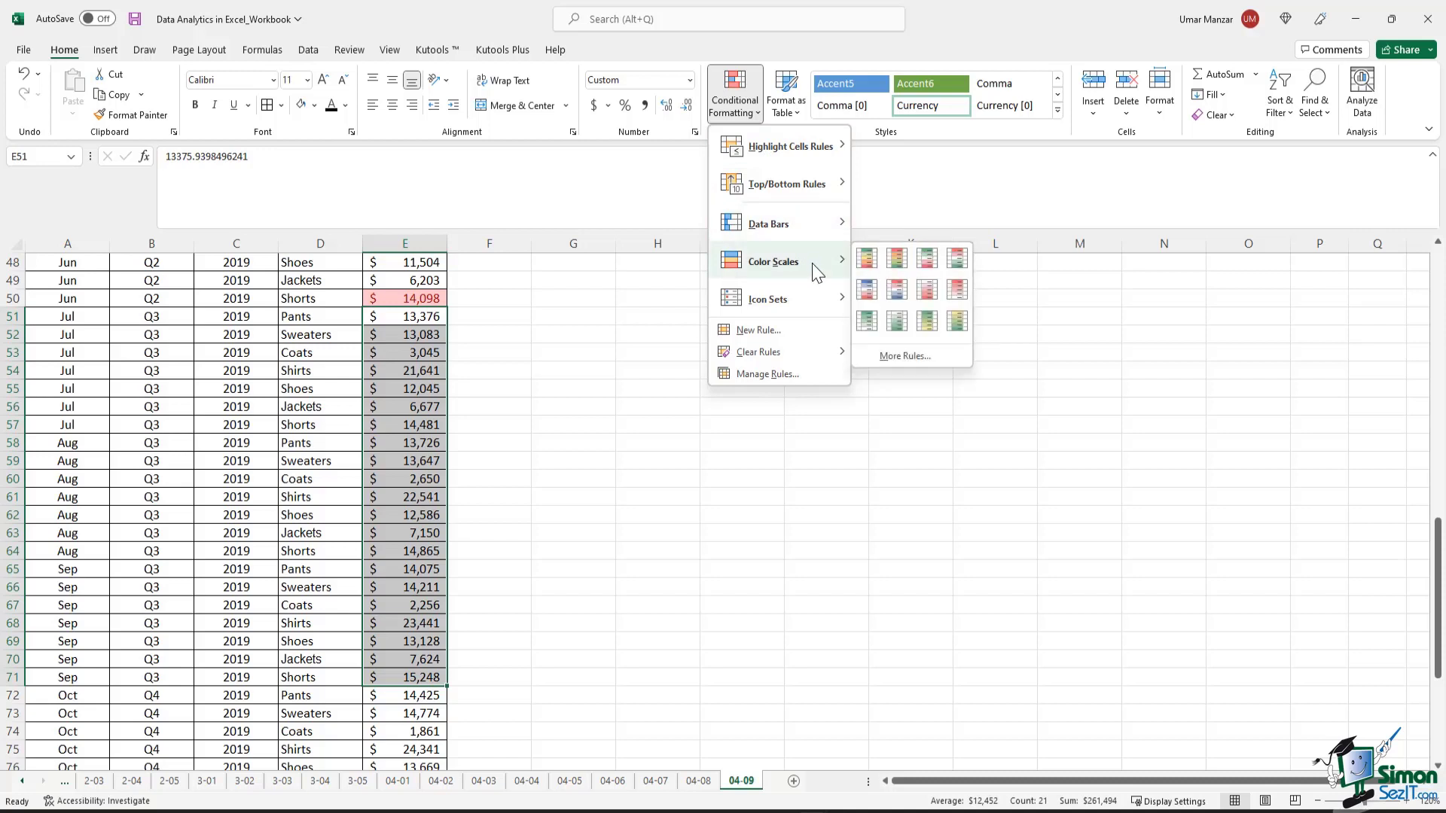
{"action": "left_click", "coordinate": [865, 259]}
Select E72:E90 and apply the 3 Symbols (Circled) icon set.
{"action": "left_click", "coordinate": [405, 695]}
{"action": "key", "text": "ctrl+shift+Down"}
{"action": "left_click", "coordinate": [748, 114]}
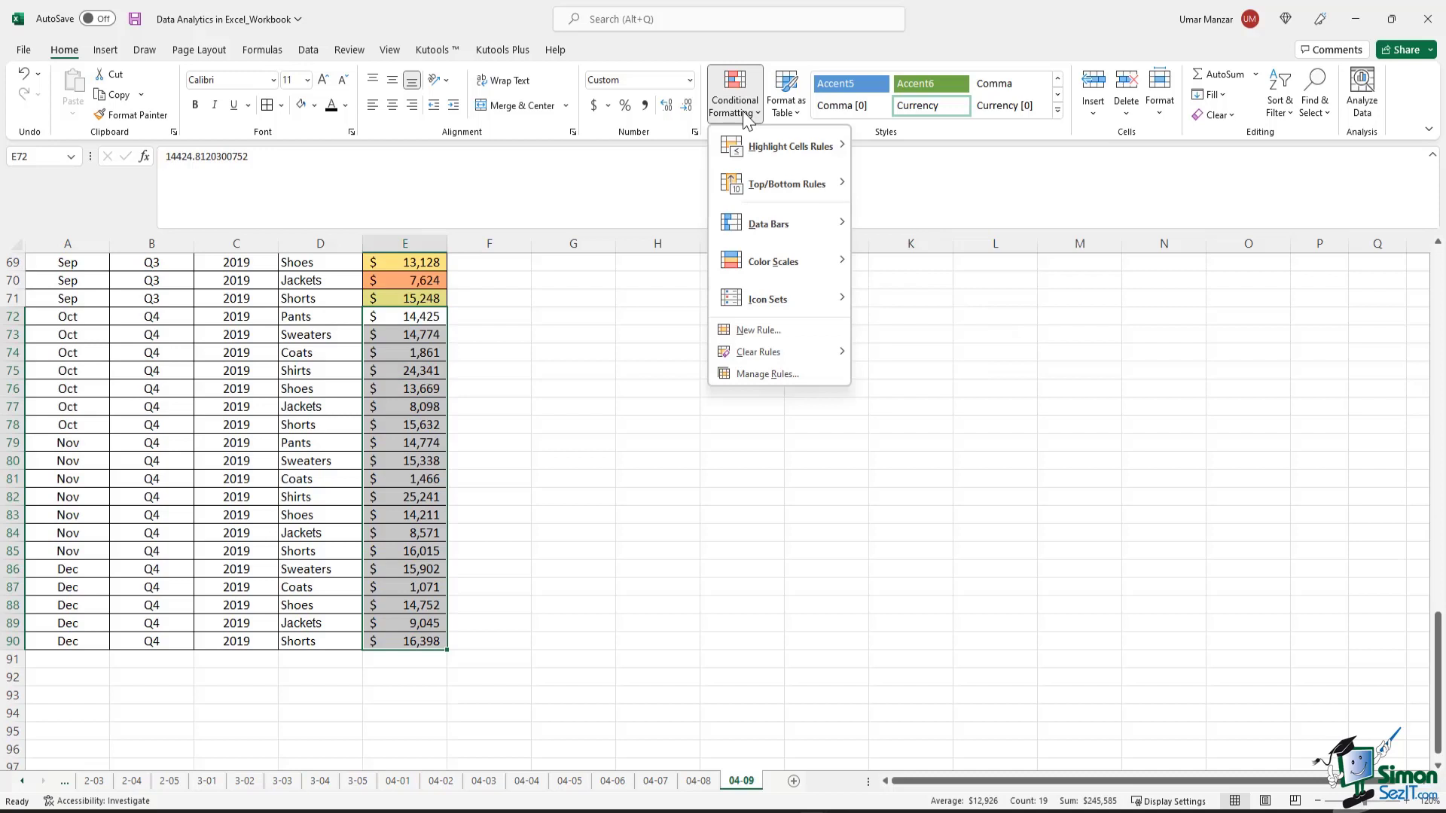
{"action": "mouse_move", "coordinate": [806, 300]}
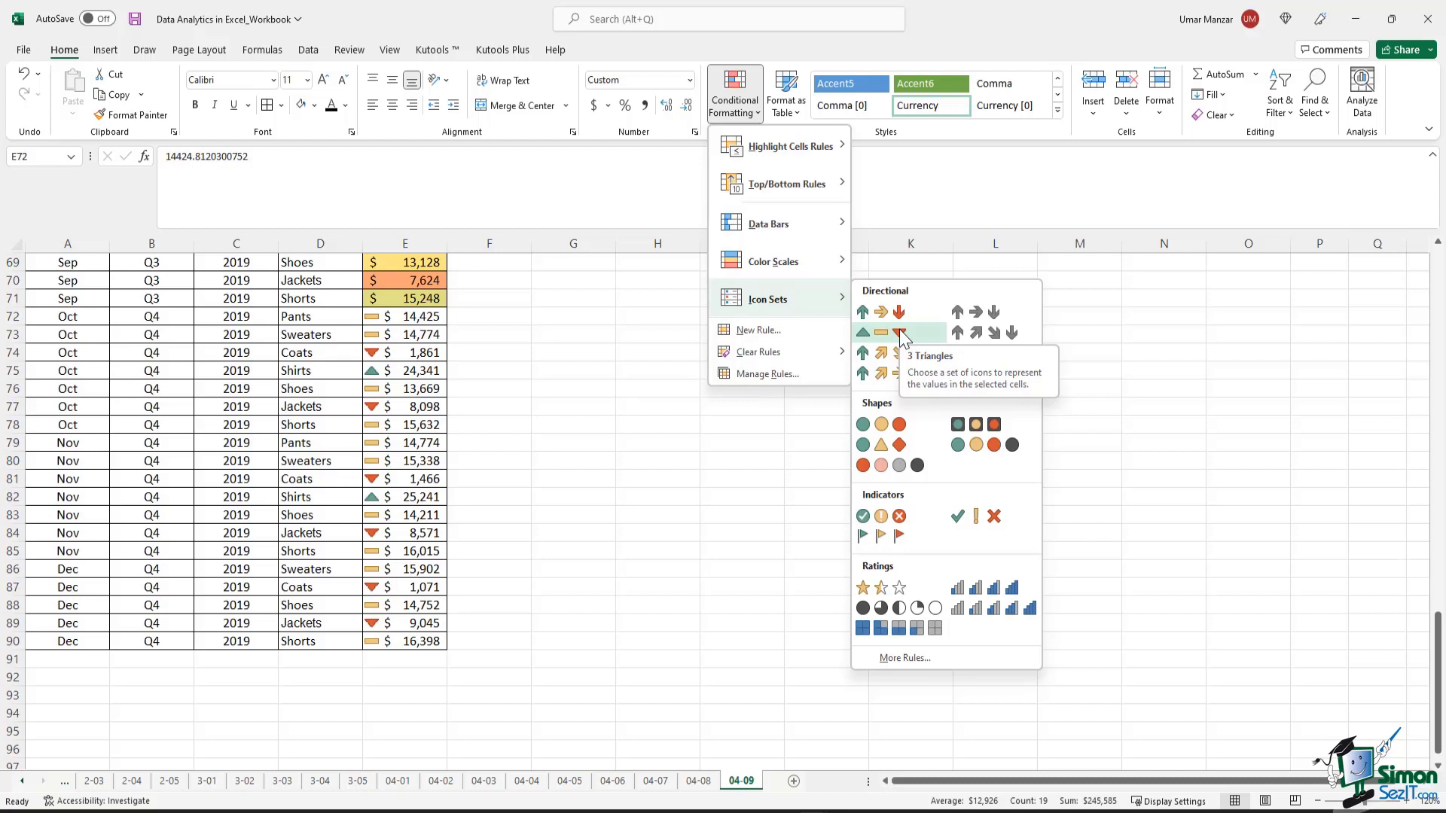
{"action": "left_click", "coordinate": [900, 517]}
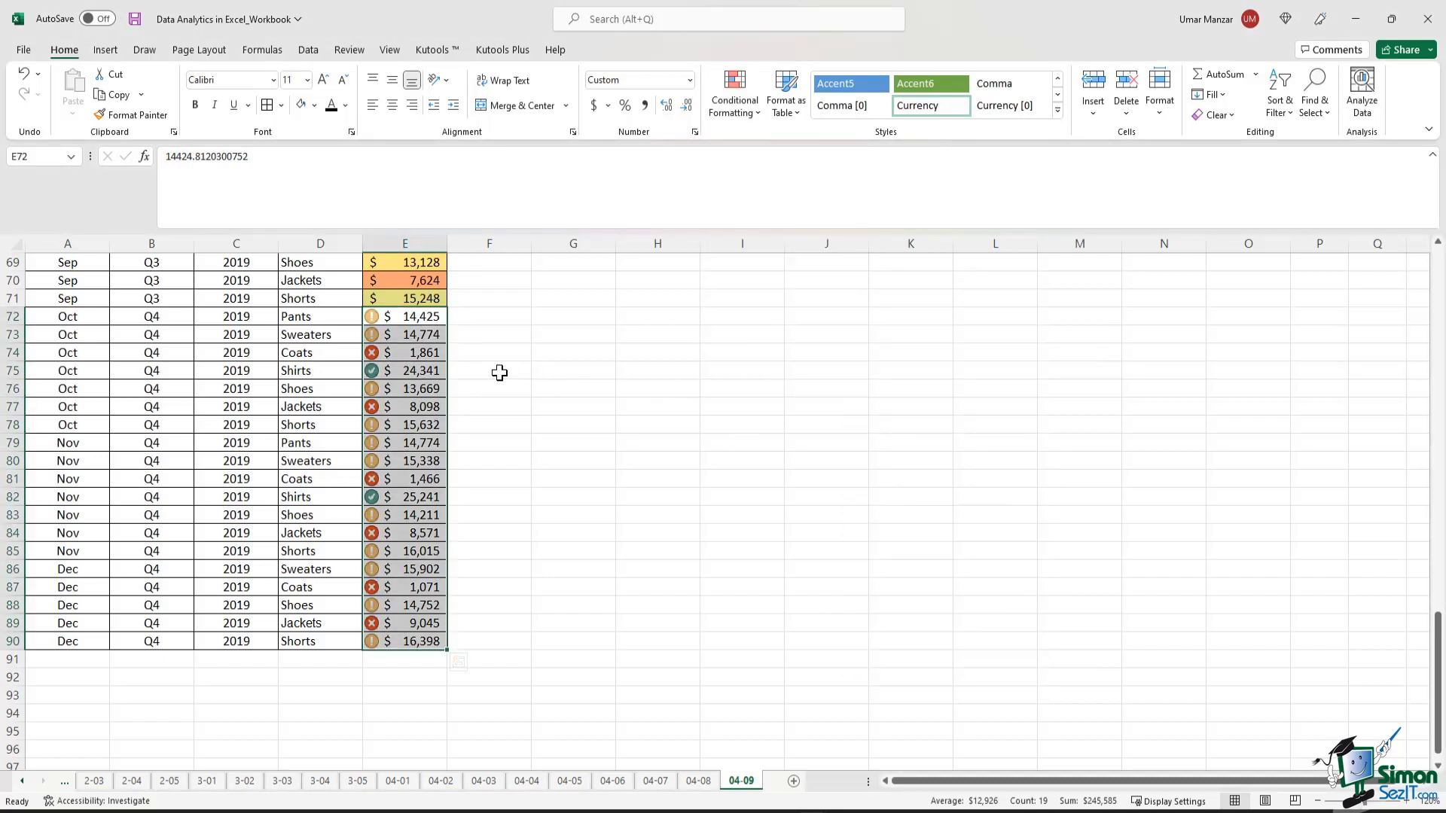
Check the values in cells E74 through E81 against their icons.
{"action": "left_click", "coordinate": [432, 377]}
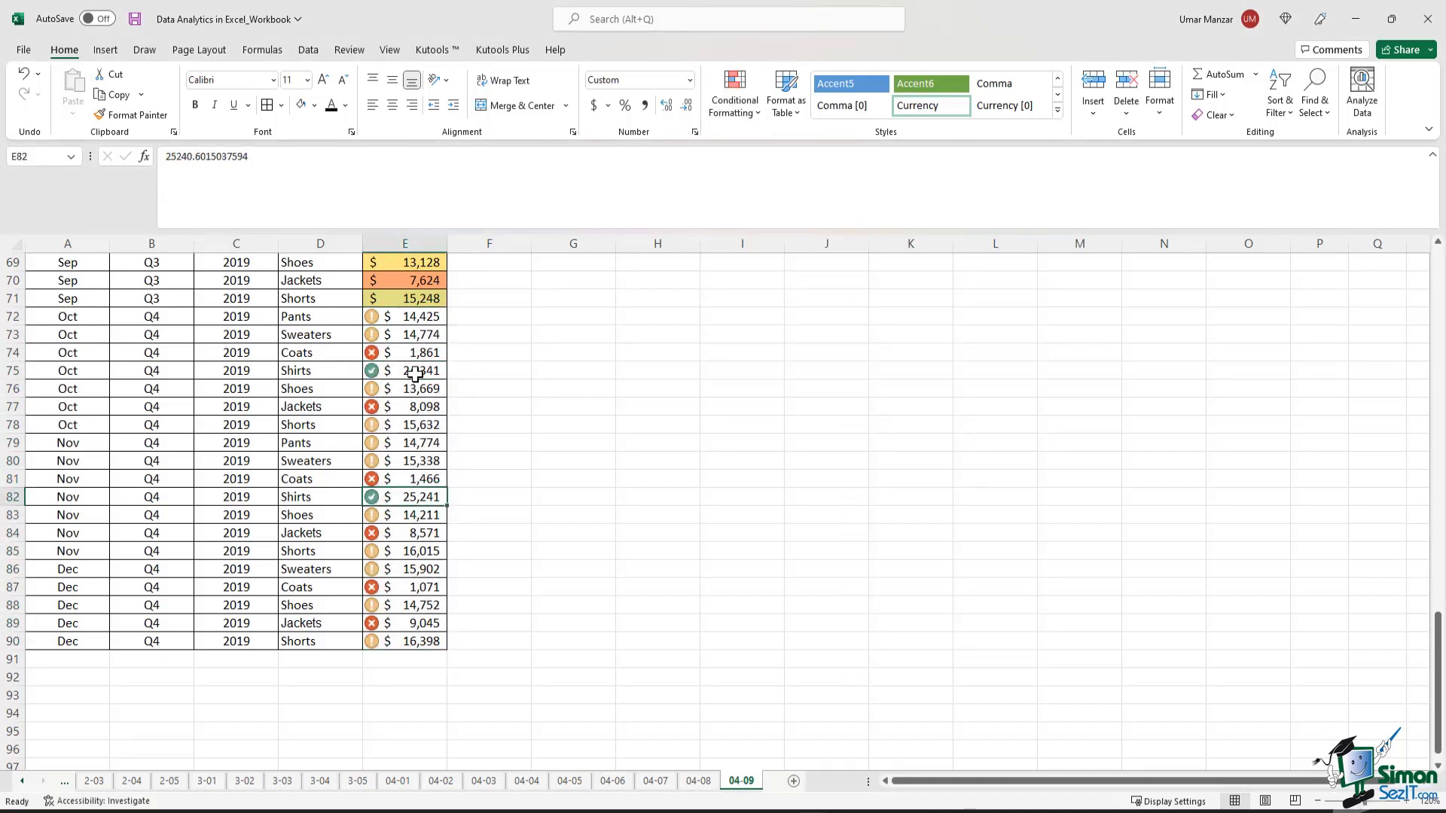
{"action": "left_click_drag", "start_coordinate": [414, 425], "coordinate": [420, 460]}
{"action": "left_click", "coordinate": [416, 389]}
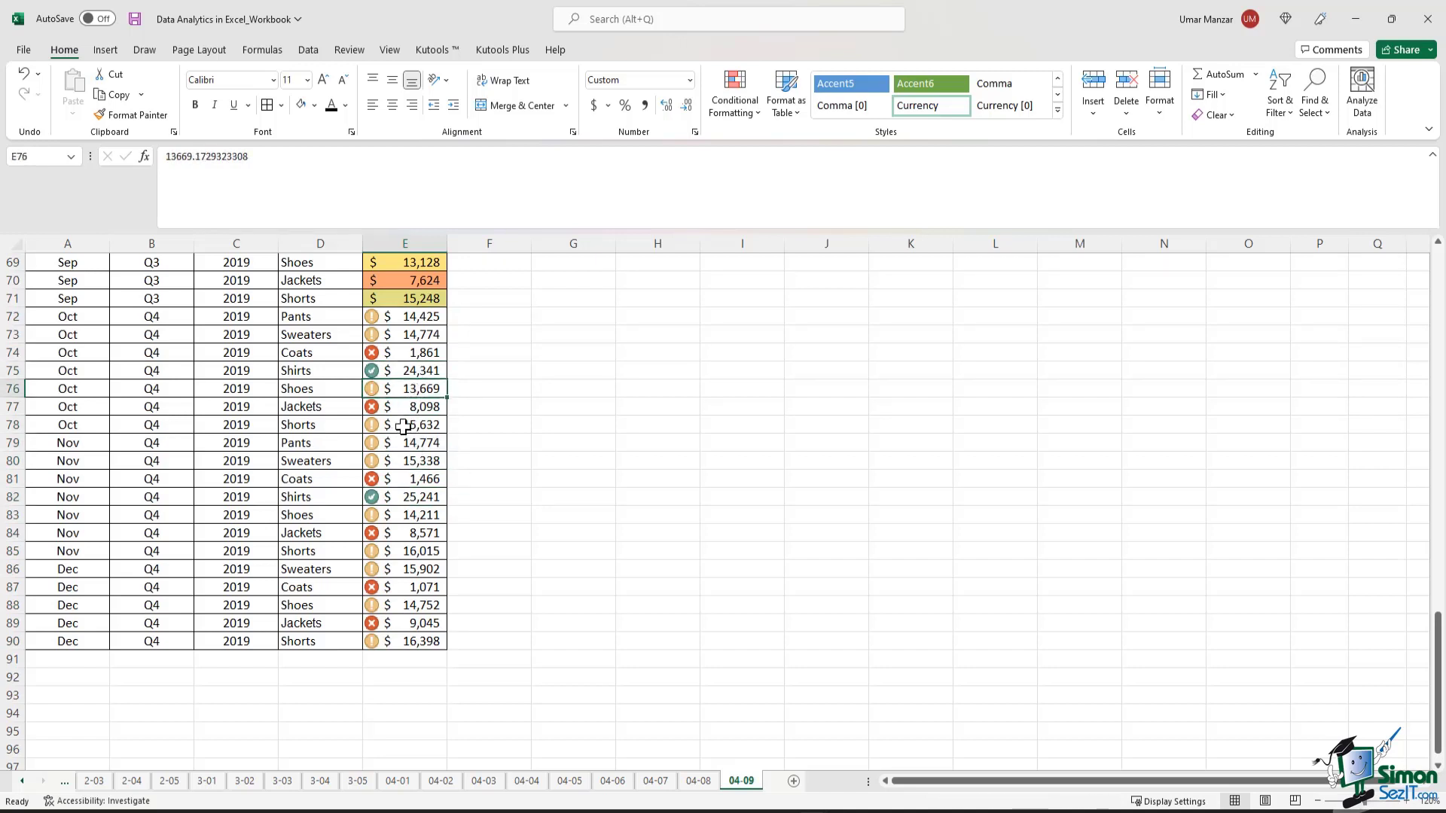
{"action": "left_click", "coordinate": [403, 426]}
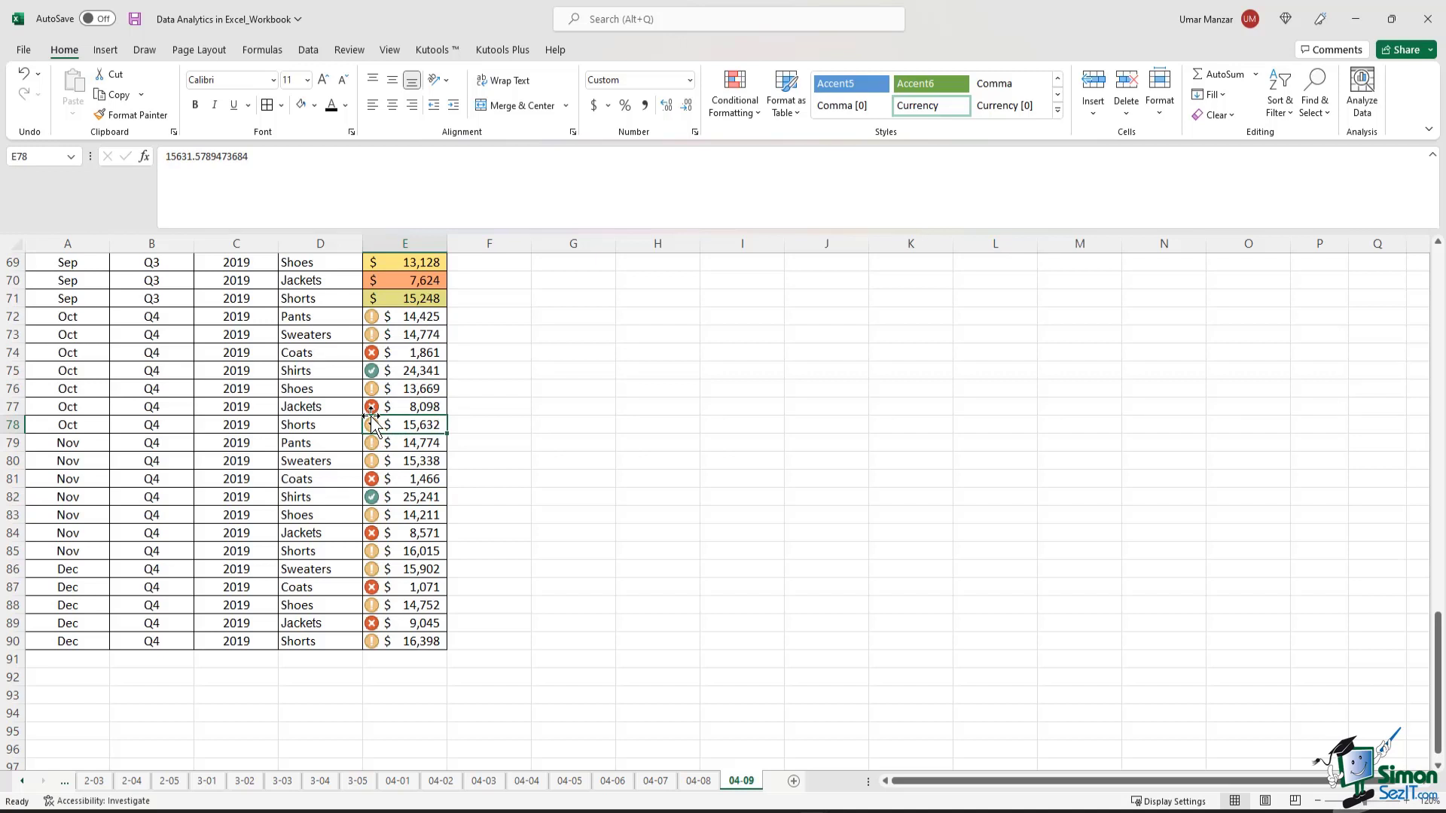
{"action": "left_click", "coordinate": [379, 479]}
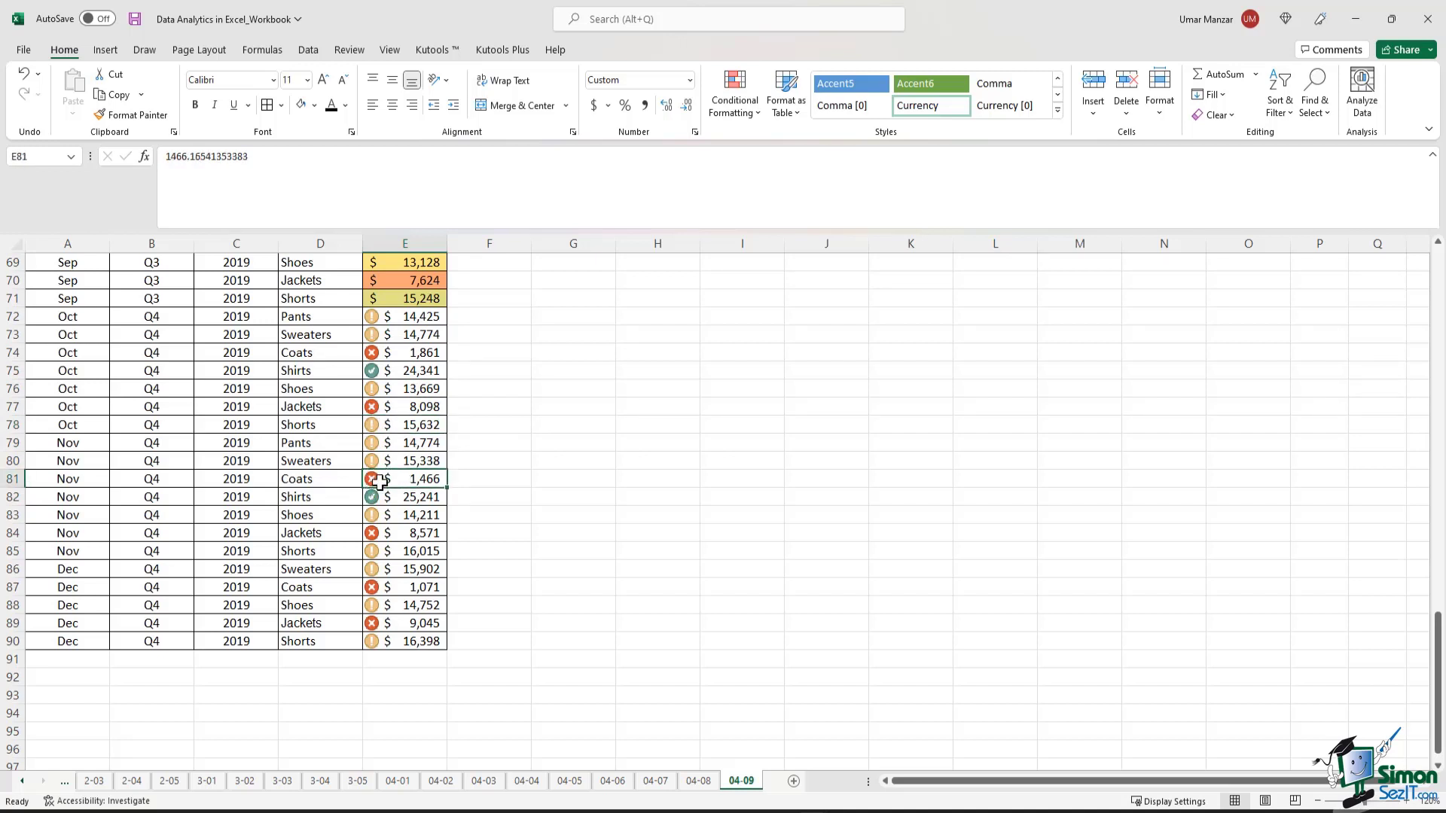
{"action": "key", "text": "Down"}
{"action": "key", "text": "Down"}
{"action": "key", "text": "Down"}
{"action": "key", "text": "Down"}
{"action": "key", "text": "Down"}
{"action": "key", "text": "Down"}
{"action": "key", "text": "Down"}
{"action": "key", "text": "Down"}
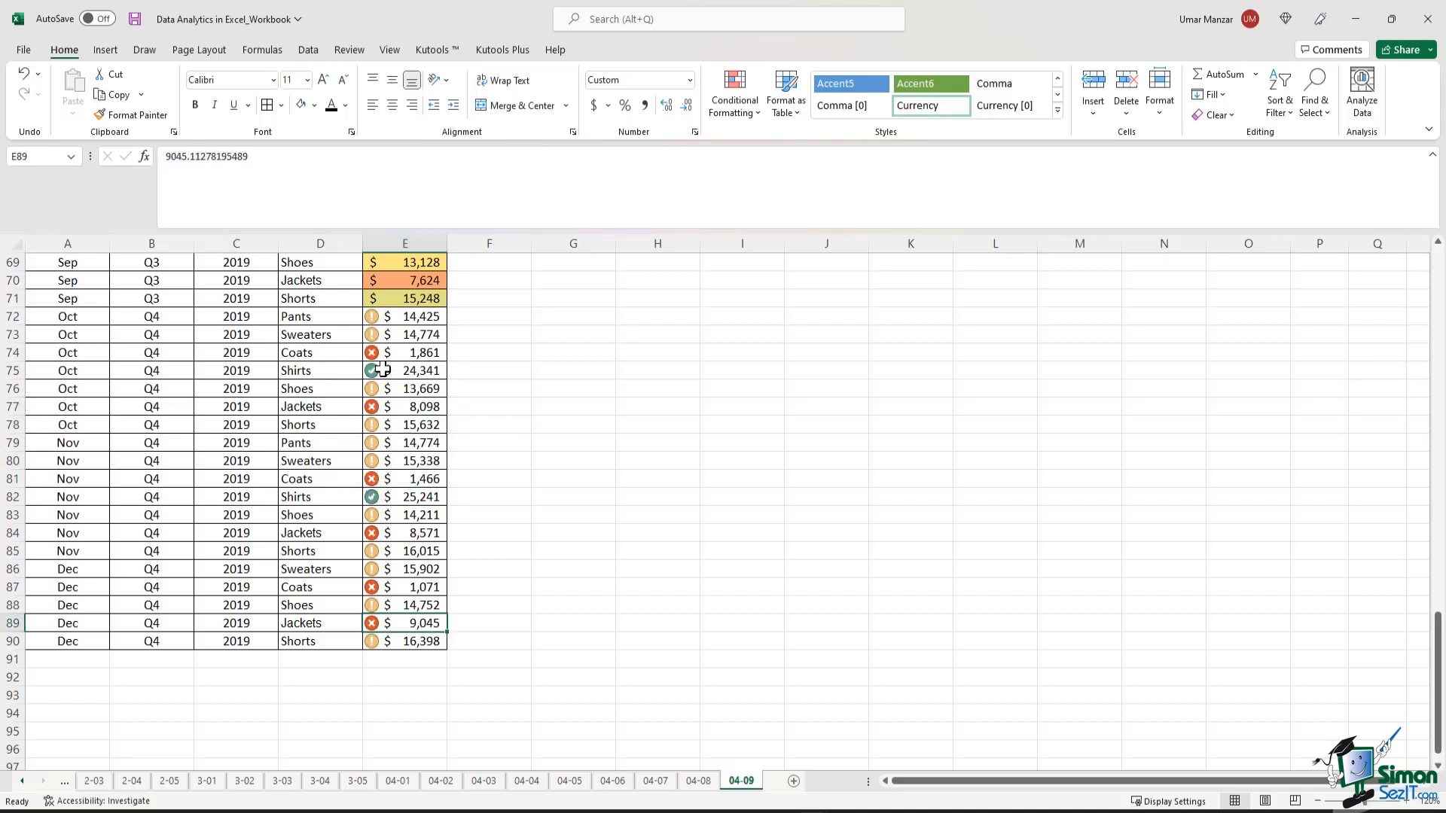
{"action": "left_click", "coordinate": [384, 355]}
{"action": "left_click", "coordinate": [397, 407]}
{"action": "left_click", "coordinate": [397, 481]}
{"action": "key", "text": "Down"}
{"action": "key", "text": "Down"}
{"action": "key", "text": "Down"}
{"action": "key", "text": "Down"}
{"action": "key", "text": "Down"}
{"action": "key", "text": "Down"}
{"action": "scroll", "coordinate": [482, 497], "scroll_direction": "up", "scroll_amount": 8}
{"action": "scroll", "coordinate": [487, 490], "scroll_direction": "up", "scroll_amount": 10}
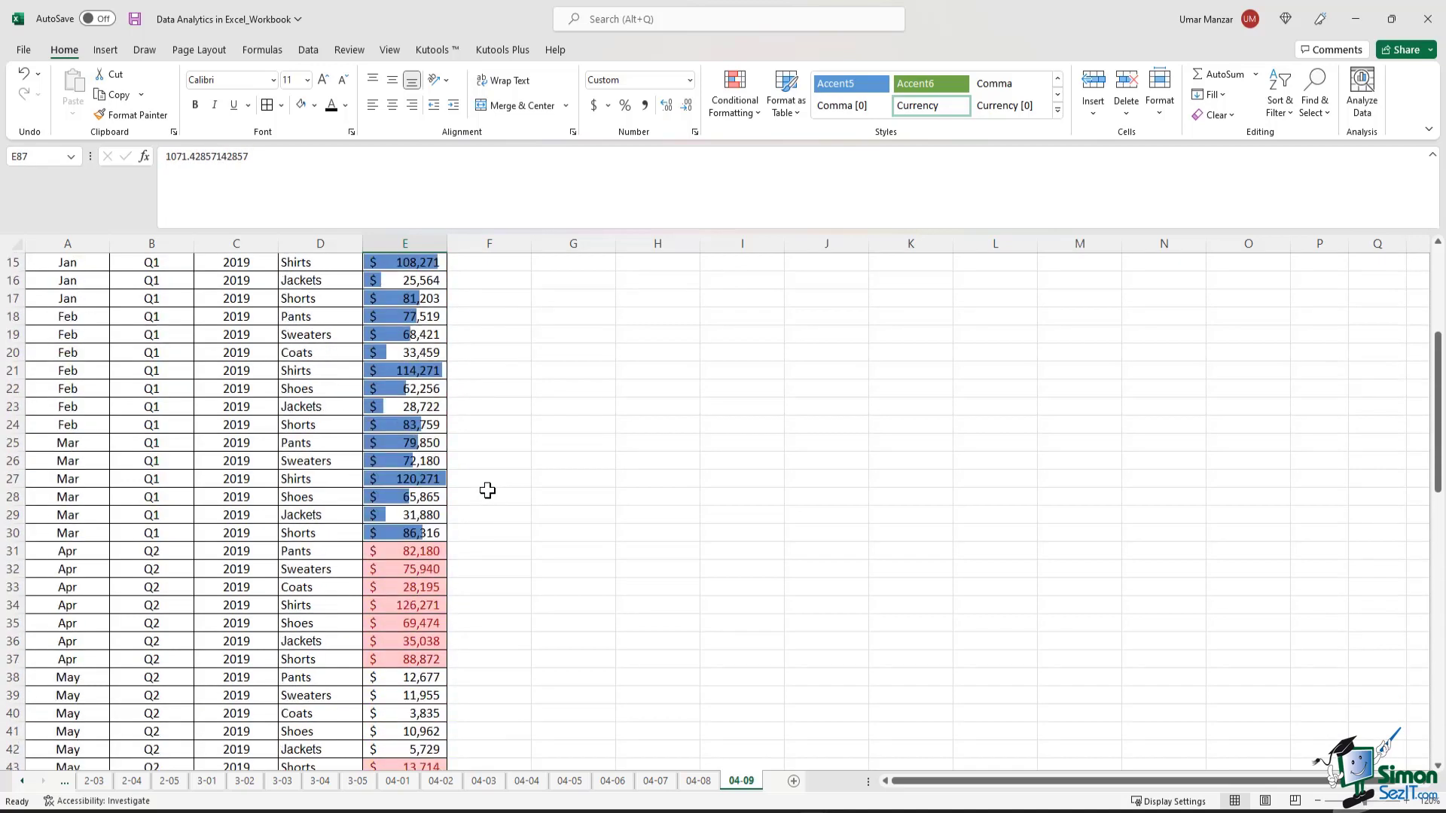
{"action": "scroll", "coordinate": [487, 490], "scroll_direction": "up", "scroll_amount": 3}
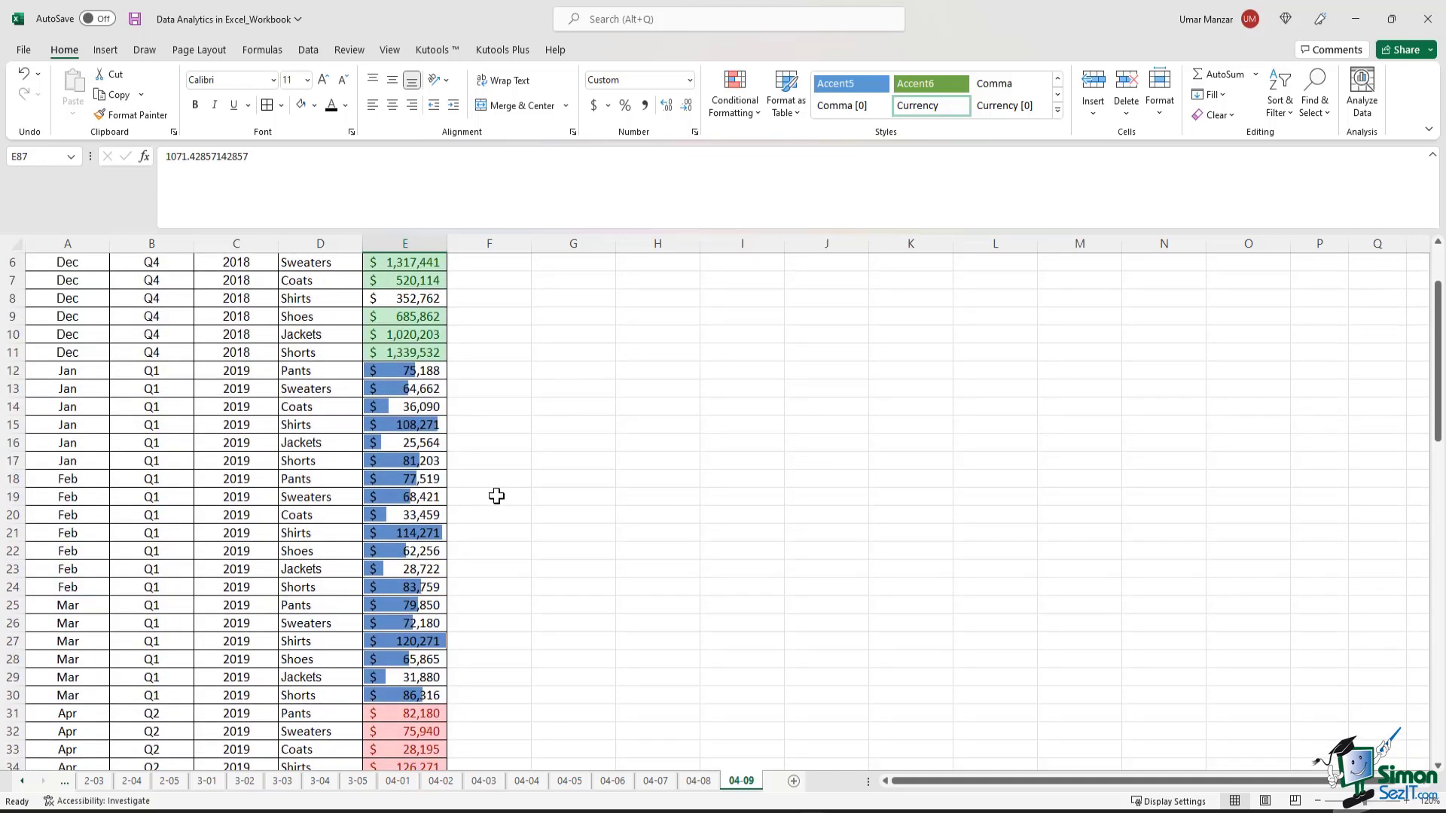
{"action": "scroll", "coordinate": [491, 491], "scroll_direction": "down", "scroll_amount": 6}
{"action": "scroll", "coordinate": [498, 490], "scroll_direction": "up", "scroll_amount": 8}
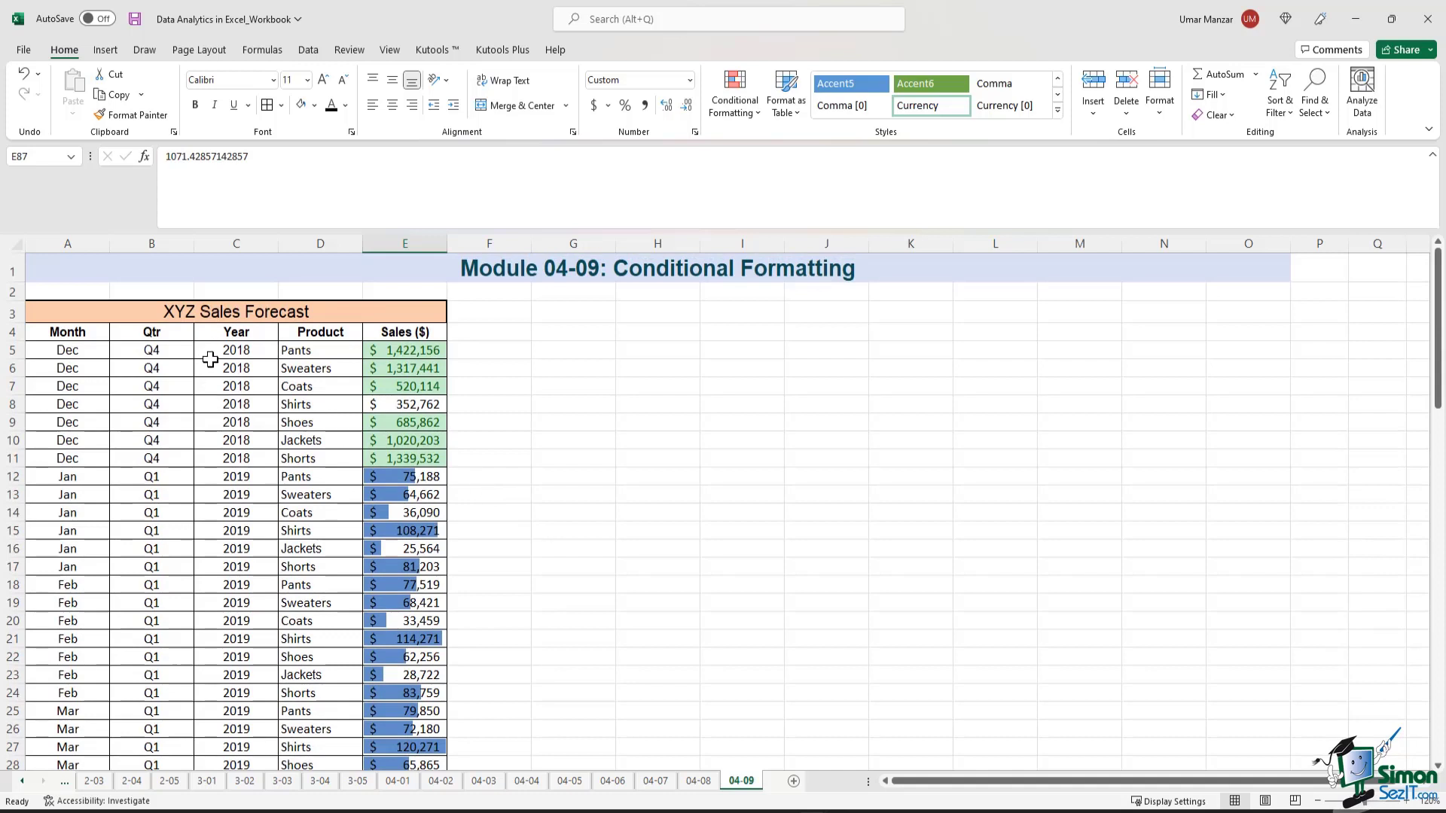
{"action": "left_click", "coordinate": [437, 458]}
{"action": "left_click", "coordinate": [437, 441]}
{"action": "left_click", "coordinate": [437, 421]}
{"action": "left_click", "coordinate": [434, 386]}
{"action": "left_click_drag", "start_coordinate": [431, 405], "coordinate": [93, 409]}
{"action": "scroll", "coordinate": [562, 397], "scroll_direction": "down", "scroll_amount": 2}
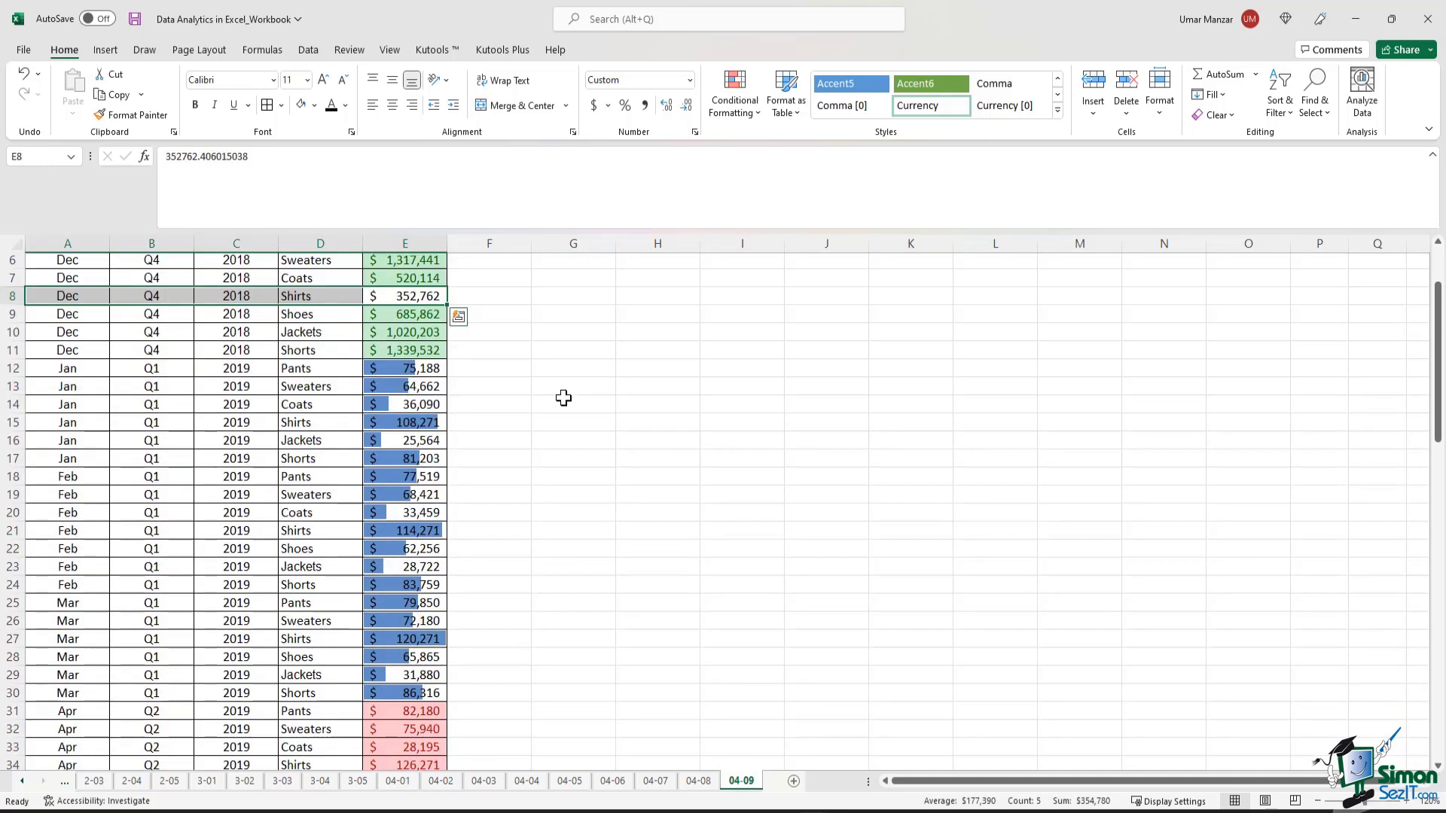
{"action": "left_click_drag", "start_coordinate": [436, 377], "coordinate": [432, 693]}
{"action": "left_click", "coordinate": [549, 644]}
{"action": "left_click_drag", "start_coordinate": [151, 639], "coordinate": [406, 637]}
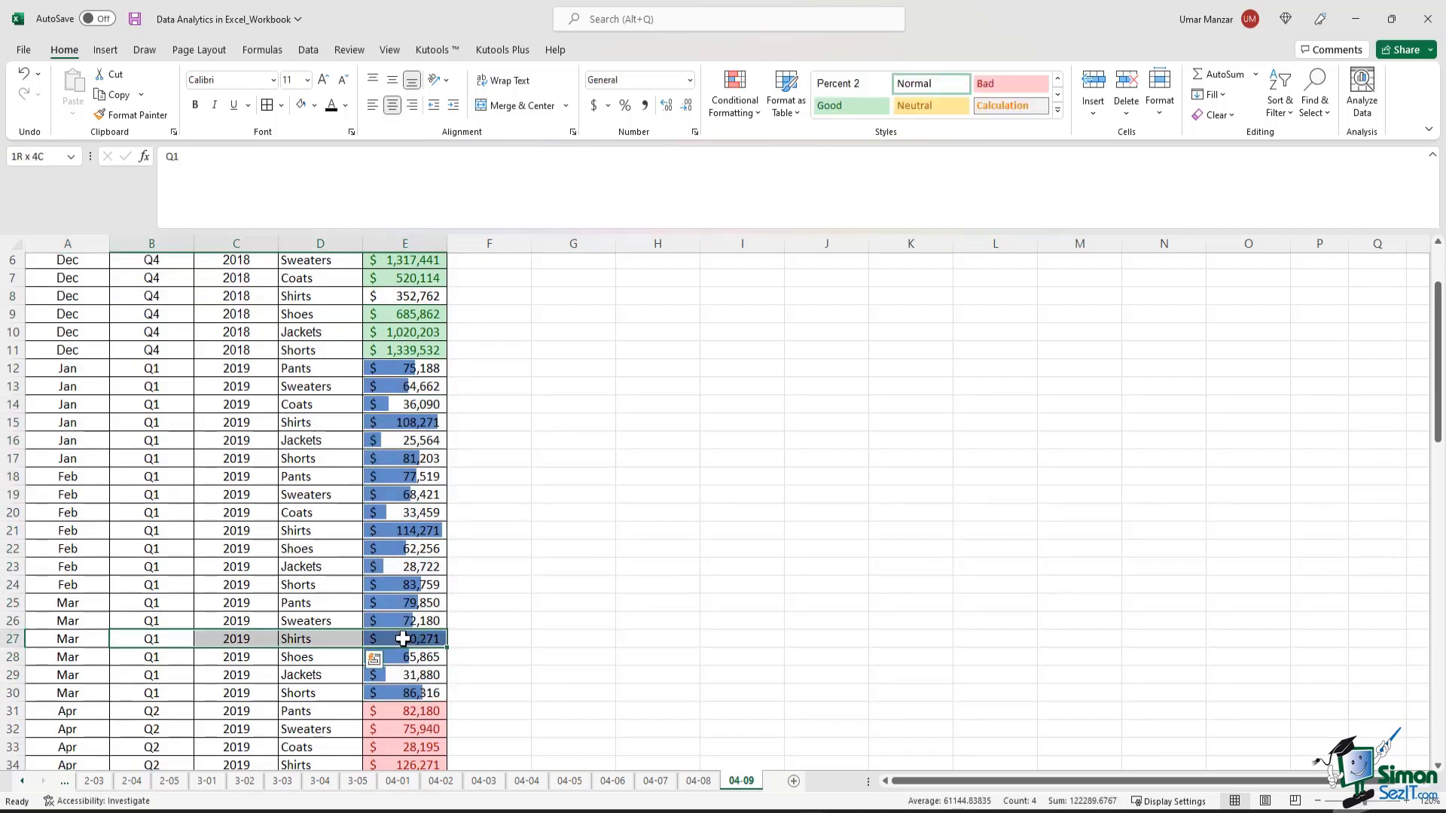
{"action": "left_click_drag", "start_coordinate": [151, 422], "coordinate": [411, 423], "text": "ctrl"}
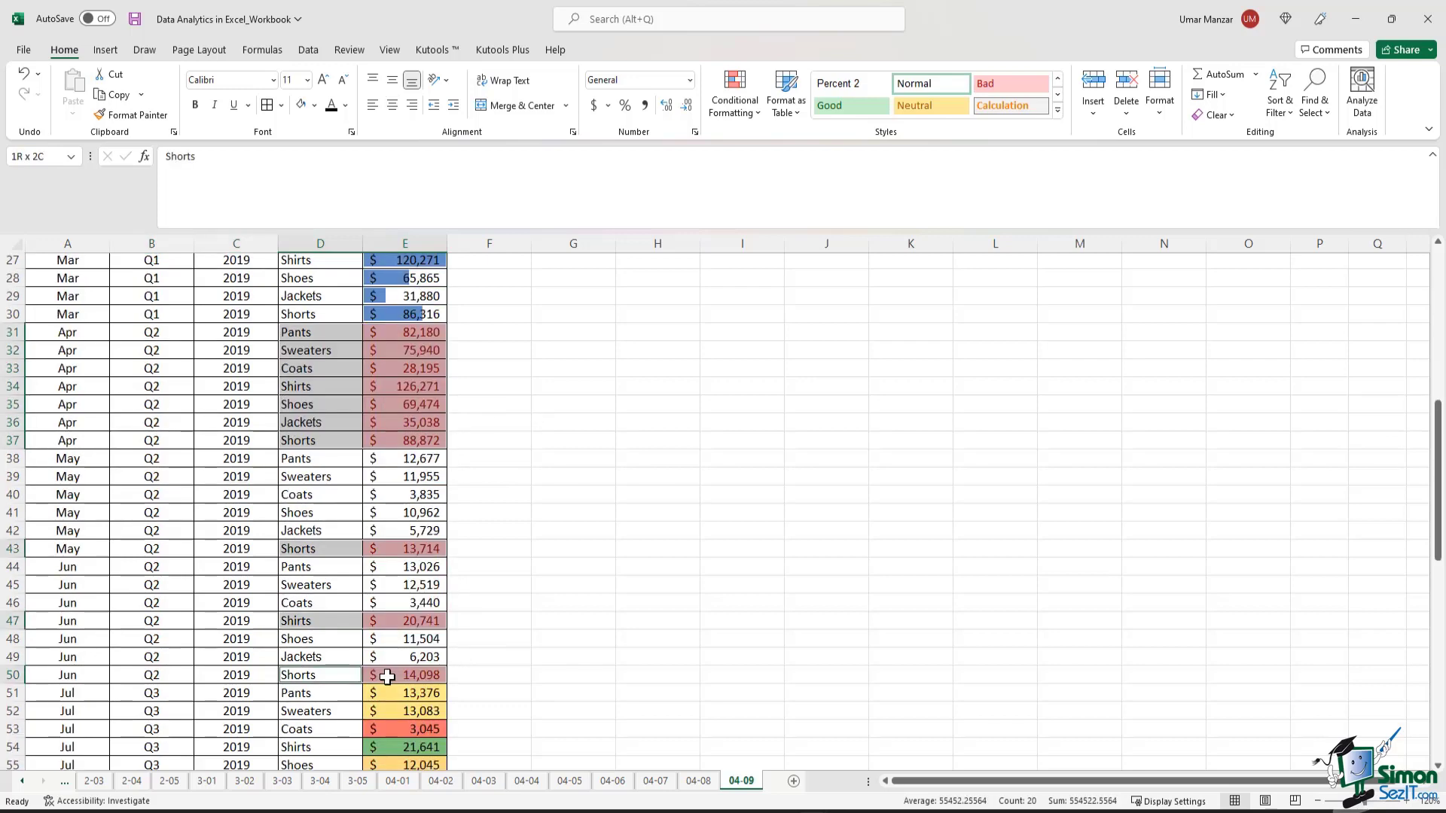
{"action": "left_click_drag", "start_coordinate": [320, 674], "coordinate": [383, 674], "text": "ctrl"}
{"action": "scroll", "coordinate": [525, 353], "scroll_direction": "down", "scroll_amount": 6}
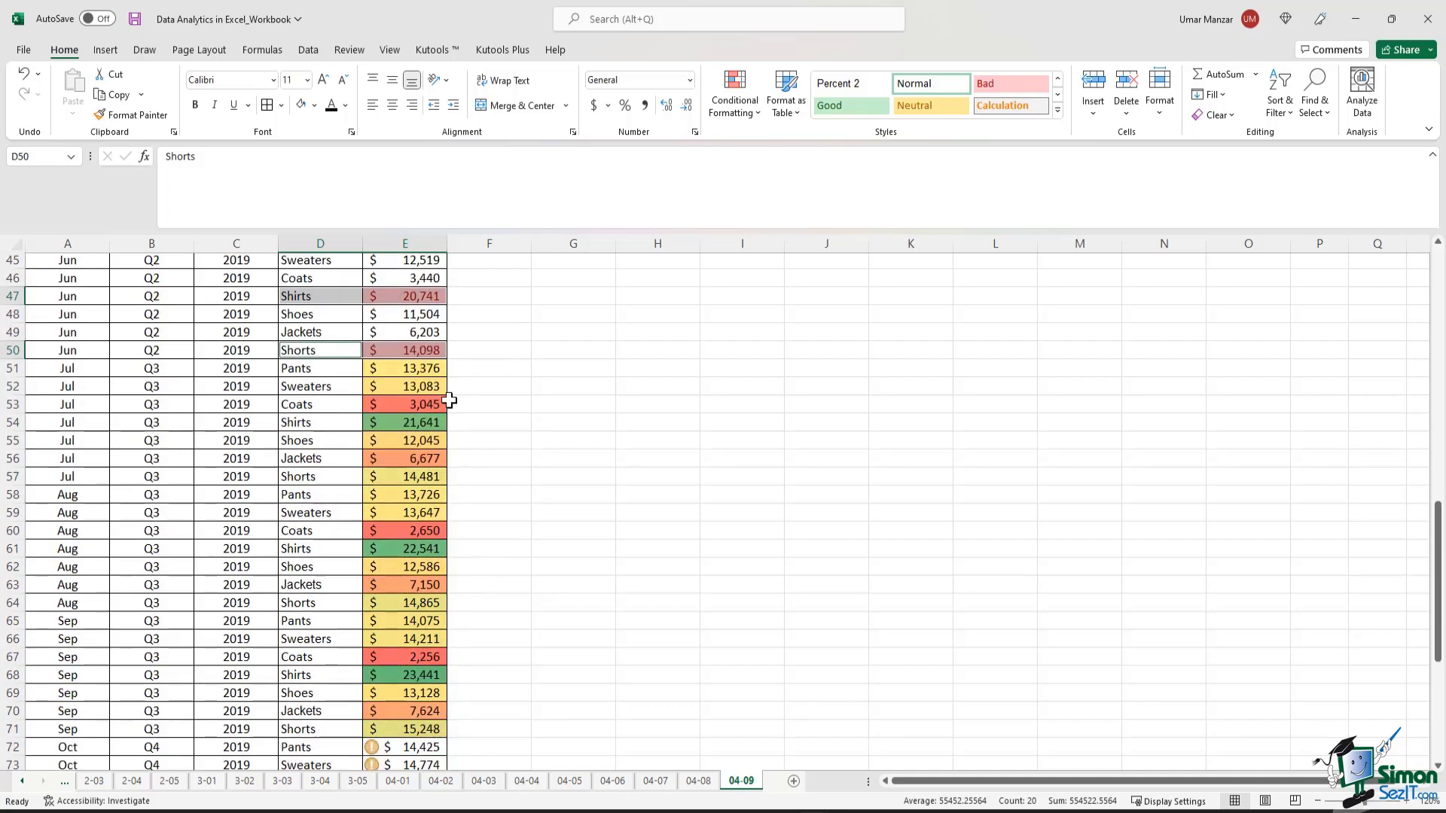
{"action": "left_click", "coordinate": [306, 424]}
{"action": "left_click_drag", "start_coordinate": [307, 424], "coordinate": [399, 426]}
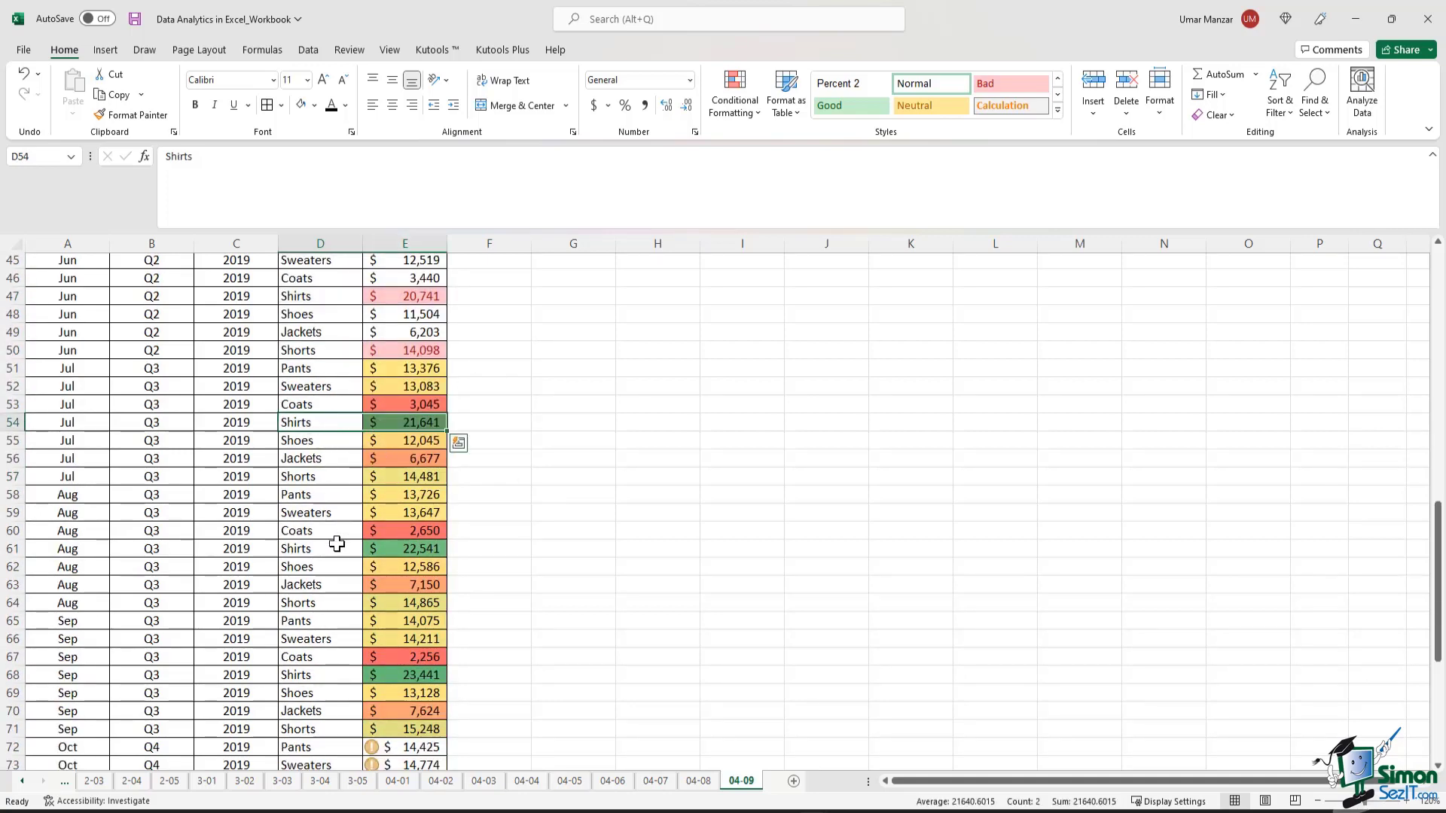
{"action": "left_click_drag", "start_coordinate": [336, 548], "coordinate": [410, 549]}
{"action": "left_click", "coordinate": [356, 676], "text": "ctrl"}
{"action": "left_click_drag", "start_coordinate": [355, 676], "coordinate": [419, 664]}
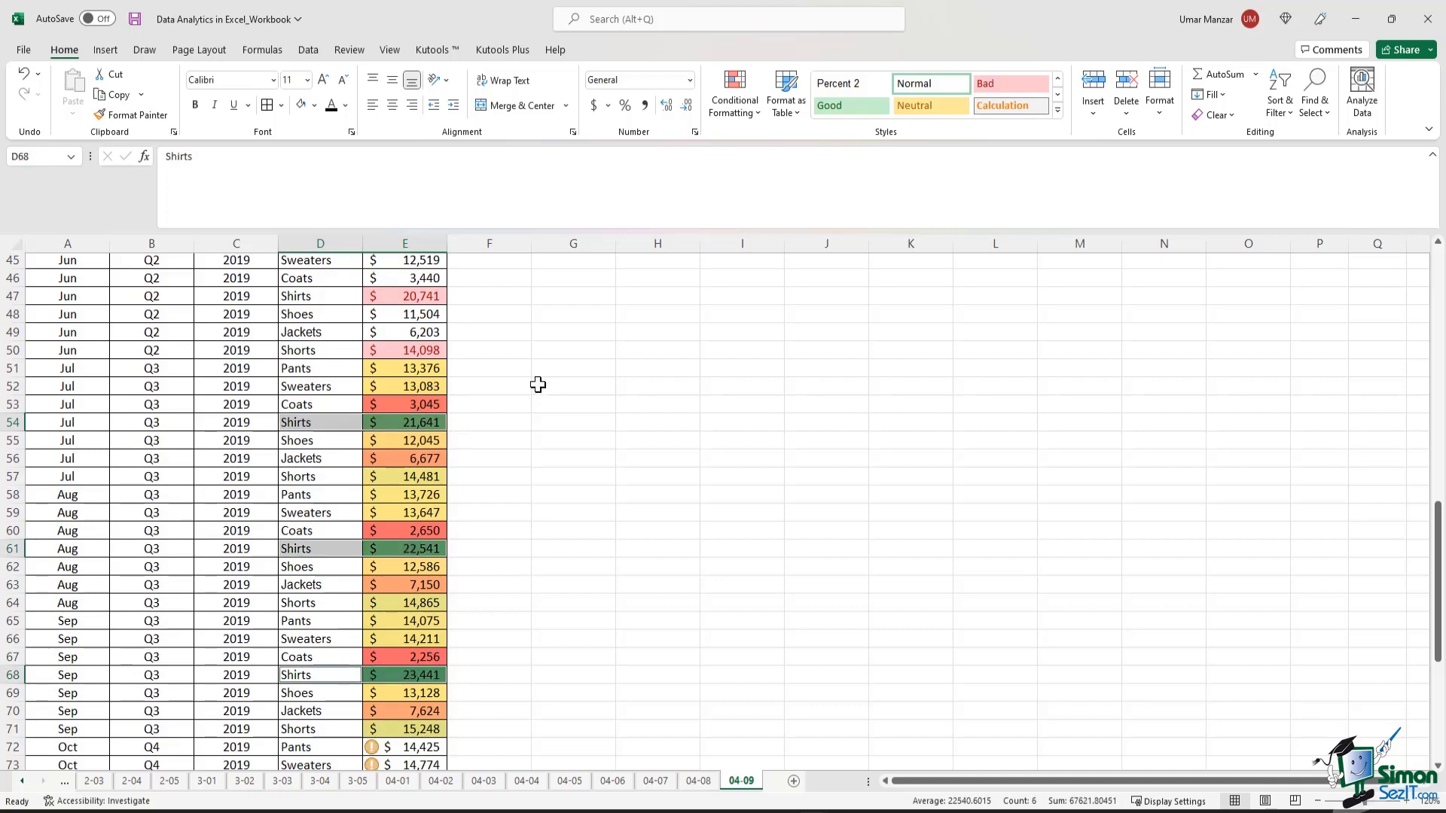
{"action": "scroll", "coordinate": [538, 385], "scroll_direction": "down", "scroll_amount": 7}
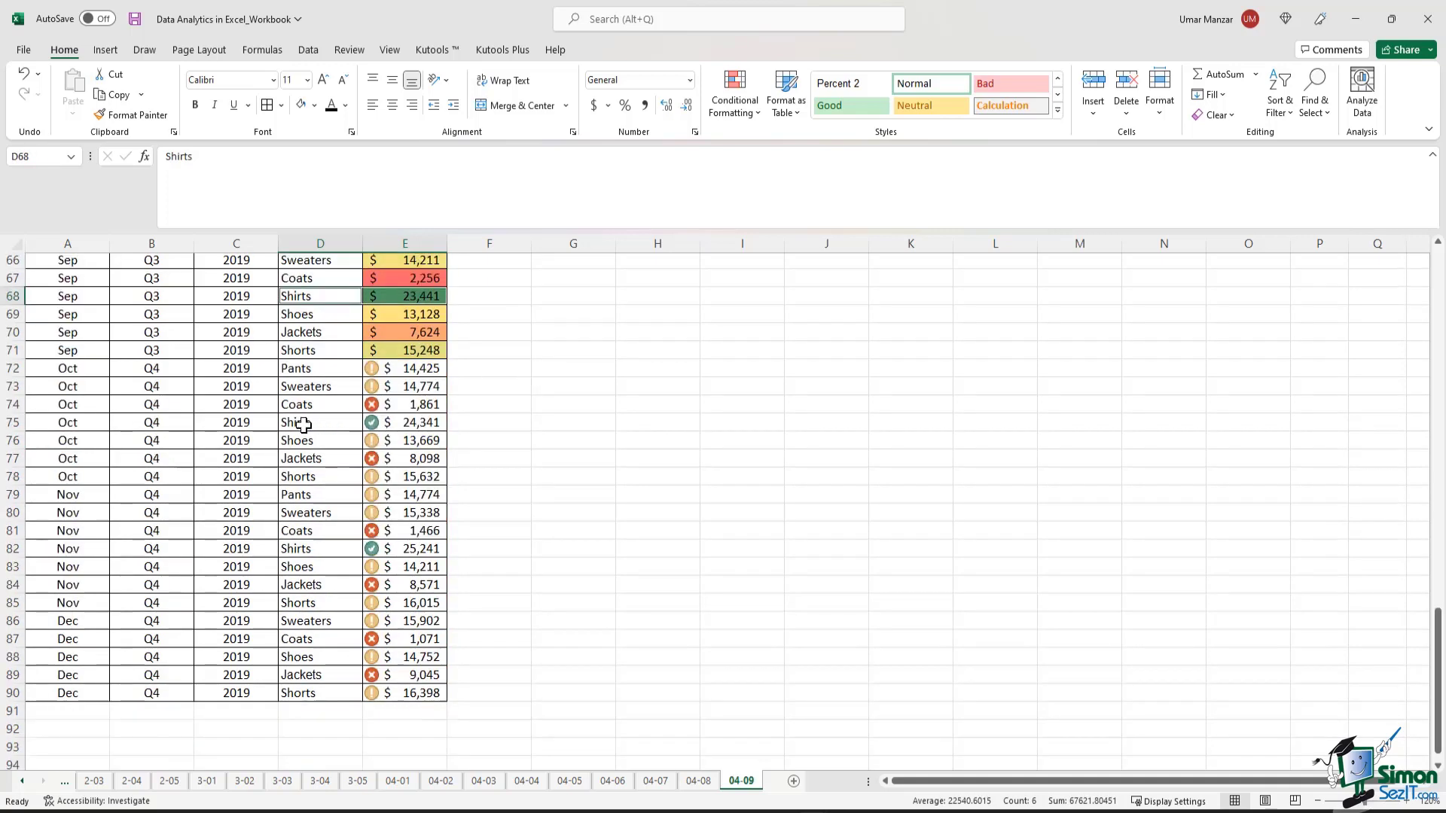
{"action": "left_click", "coordinate": [361, 424]}
{"action": "left_click_drag", "start_coordinate": [360, 424], "coordinate": [392, 422]}
{"action": "left_click_drag", "start_coordinate": [324, 548], "coordinate": [412, 555]}
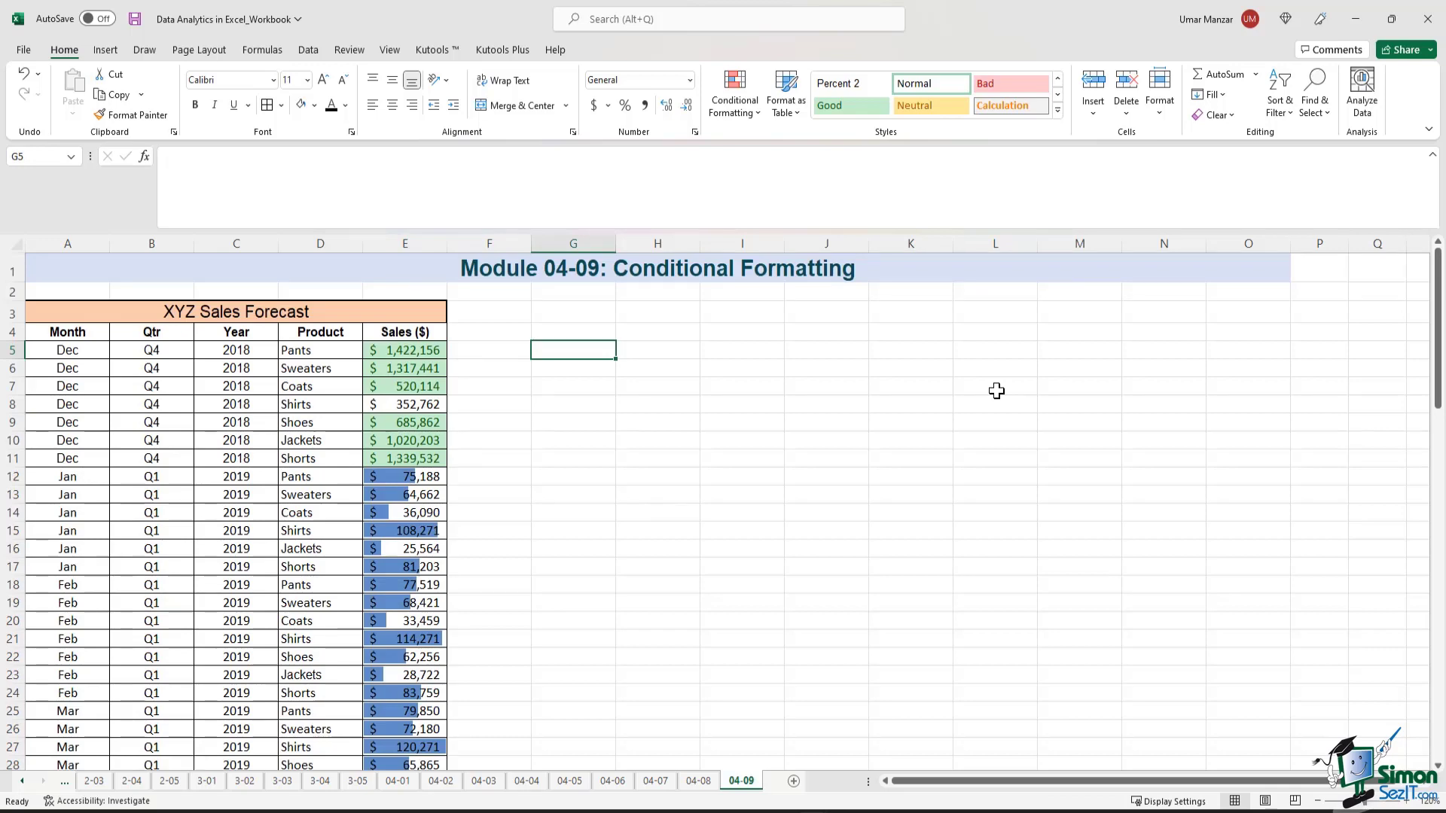
From an empty cell, use Find & Select > Conditional Formatting to highlight every formatted sales figure.
{"action": "left_click", "coordinate": [548, 369]}
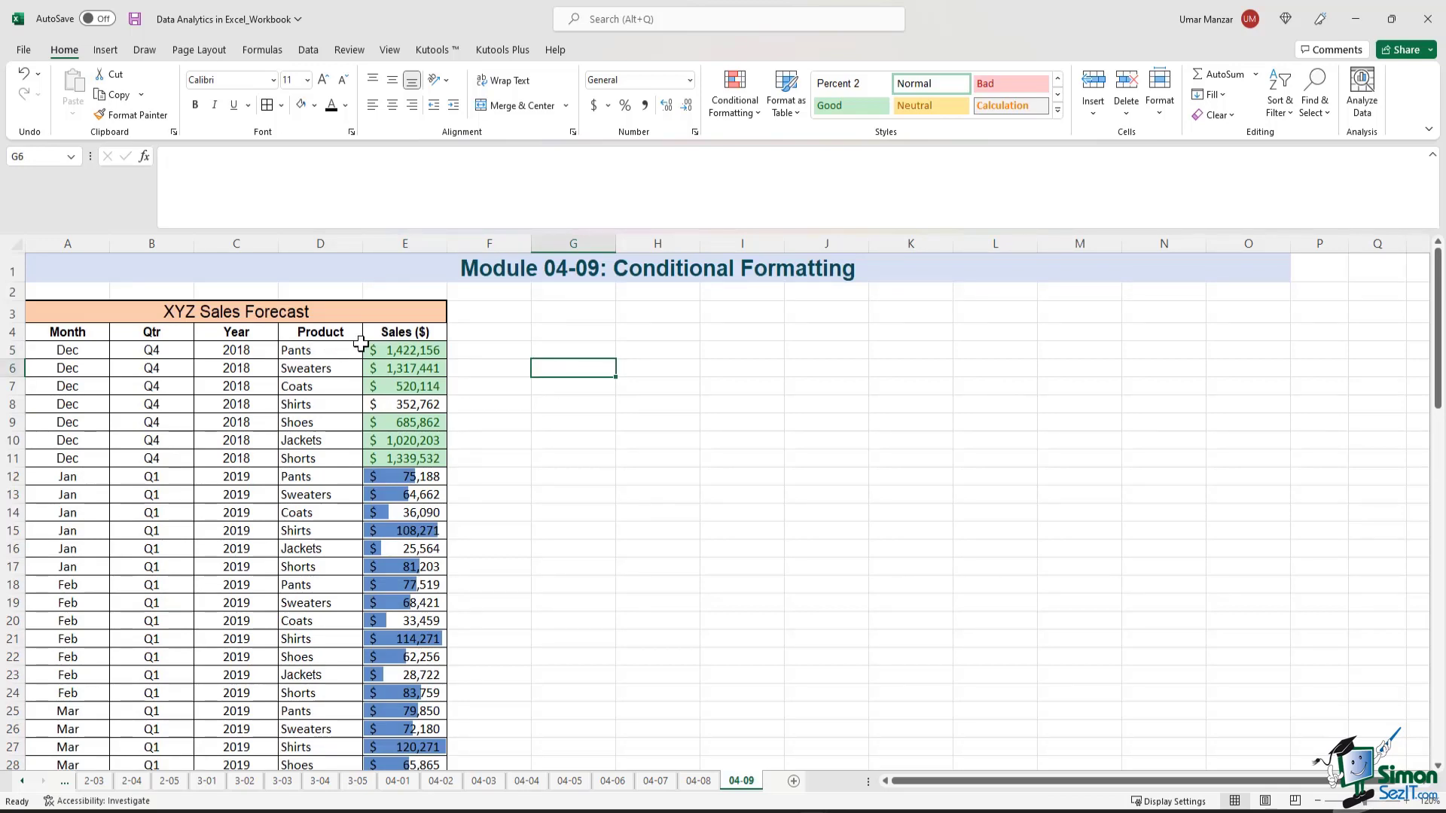
{"action": "scroll", "coordinate": [374, 351], "scroll_direction": "down", "scroll_amount": 4}
{"action": "scroll", "coordinate": [374, 350], "scroll_direction": "down", "scroll_amount": 3}
{"action": "scroll", "coordinate": [373, 351], "scroll_direction": "up", "scroll_amount": 7}
{"action": "left_click", "coordinate": [520, 343]}
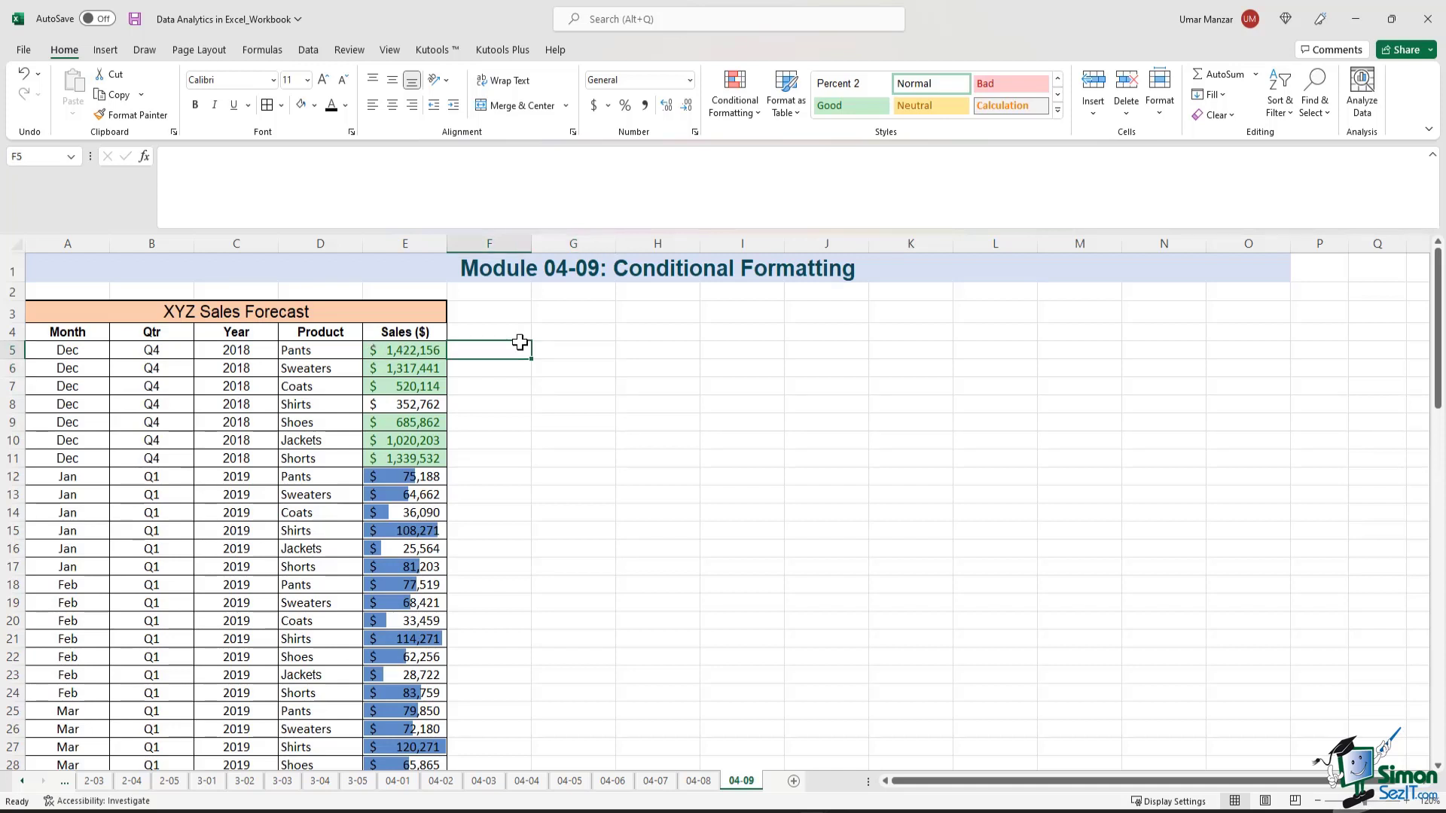
{"action": "left_click", "coordinate": [1315, 98]}
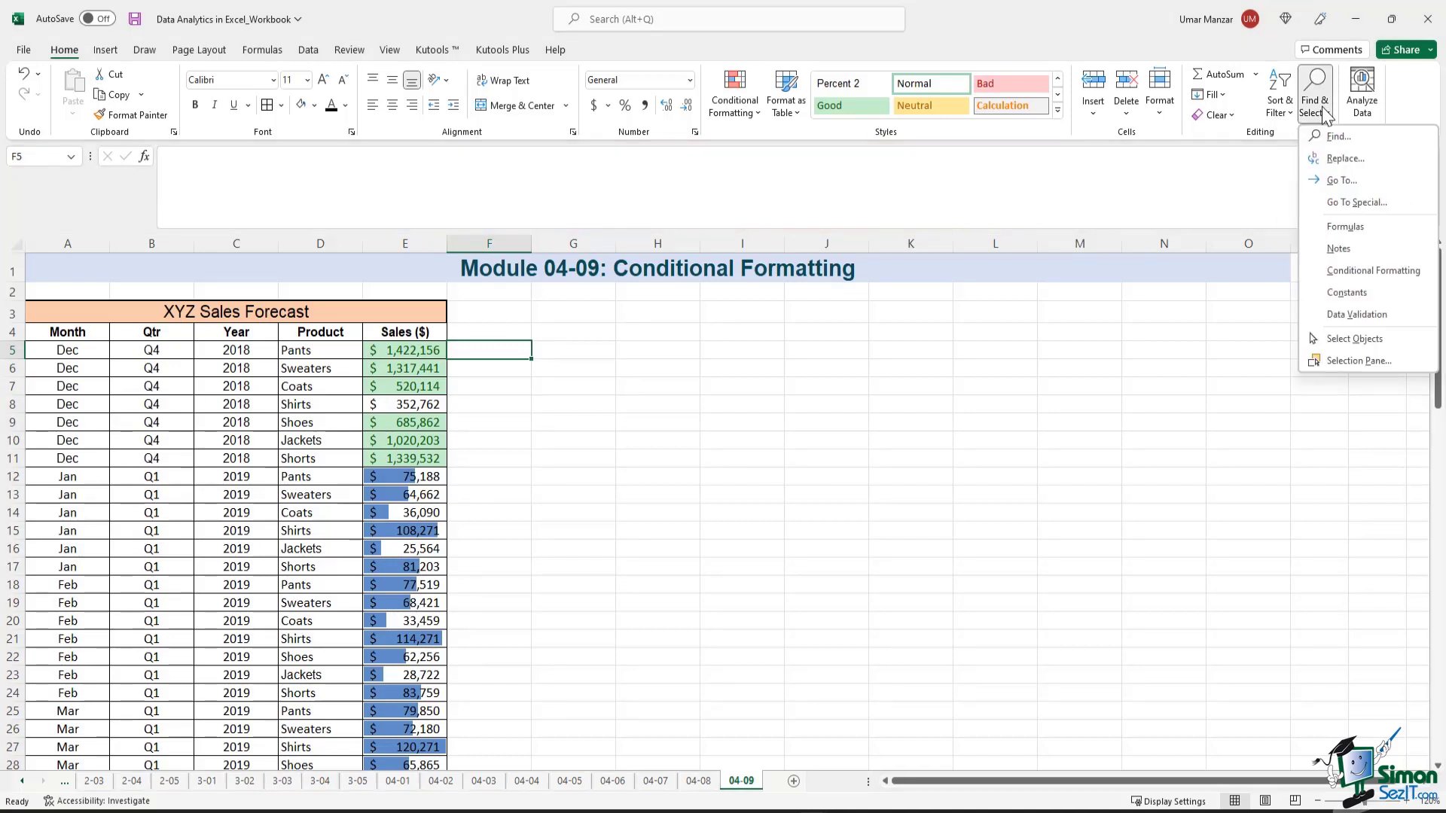
{"action": "left_click", "coordinate": [1376, 271]}
{"action": "scroll", "coordinate": [429, 323], "scroll_direction": "down", "scroll_amount": 1}
{"action": "scroll", "coordinate": [429, 324], "scroll_direction": "up", "scroll_amount": 1}
{"action": "scroll", "coordinate": [431, 331], "scroll_direction": "down", "scroll_amount": 9}
{"action": "scroll", "coordinate": [431, 331], "scroll_direction": "down", "scroll_amount": 13}
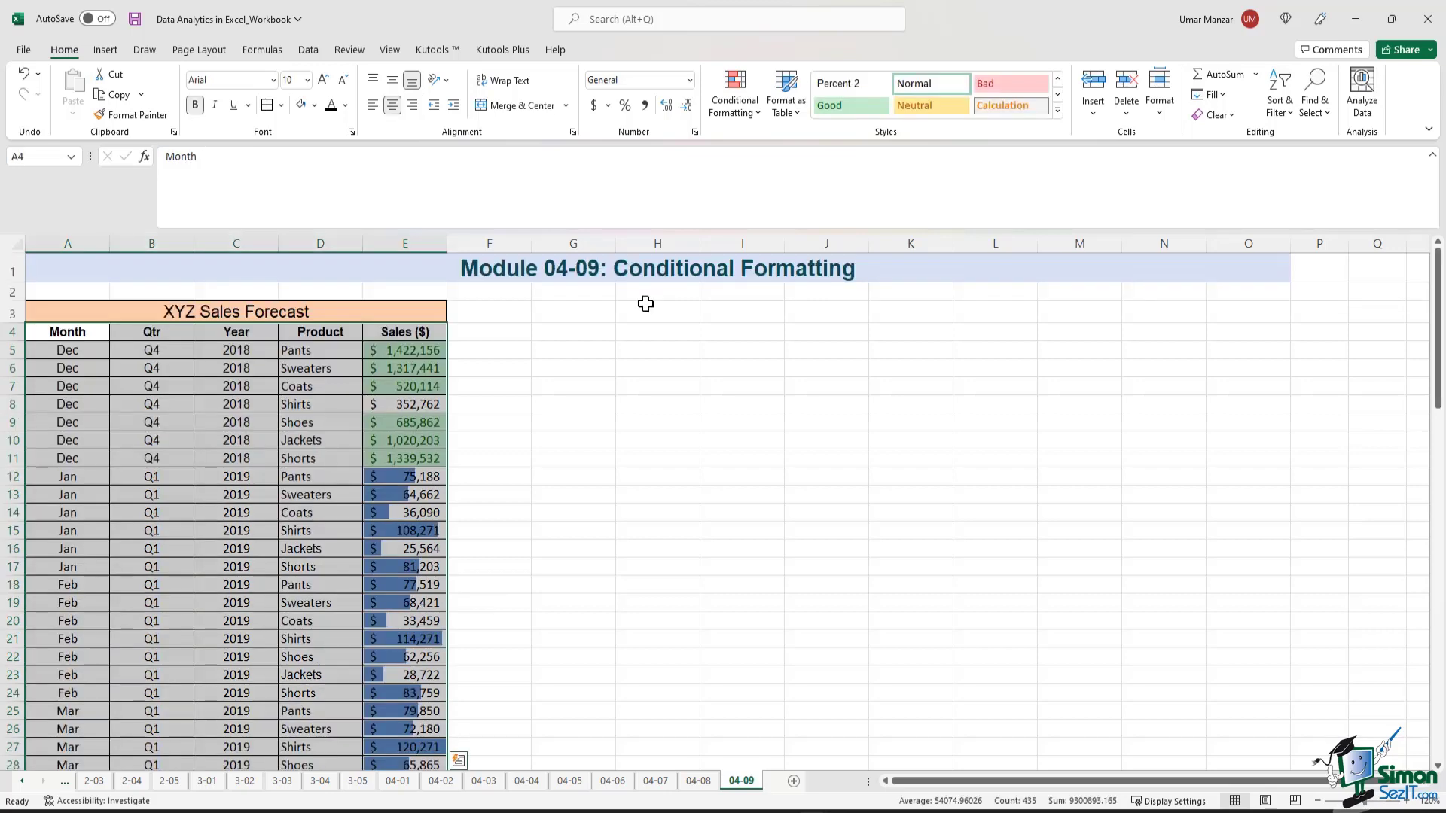
Open the Icon Set rule for E72:E90 from the Conditional Formatting Rules Manager.
{"action": "left_click", "coordinate": [747, 119]}
{"action": "left_click", "coordinate": [767, 374]}
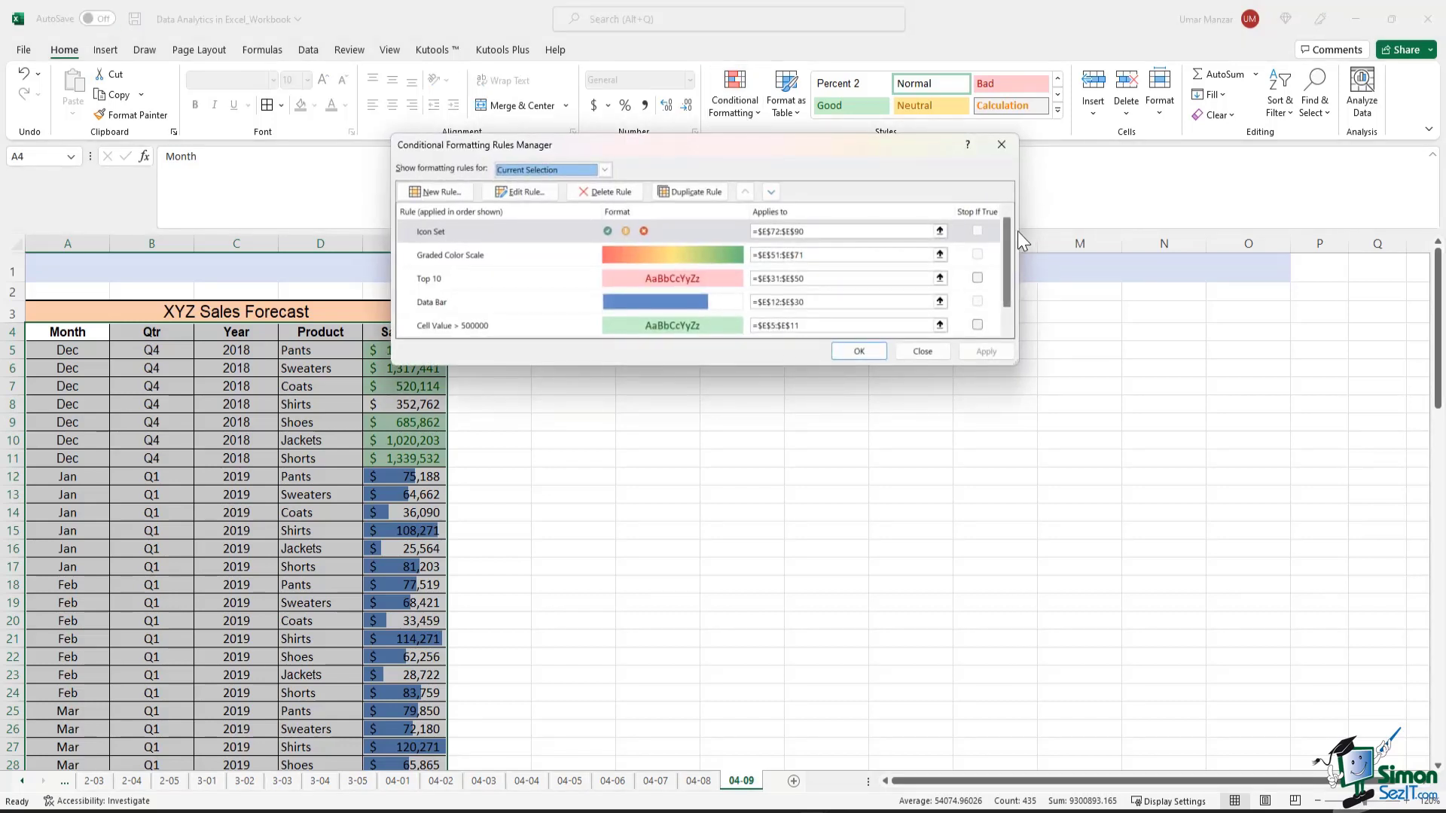
{"action": "mouse_move", "coordinate": [1013, 236]}
{"action": "left_mouse_down"}
{"action": "mouse_move", "coordinate": [1008, 269]}
{"action": "mouse_move", "coordinate": [1005, 238]}
{"action": "left_mouse_up"}
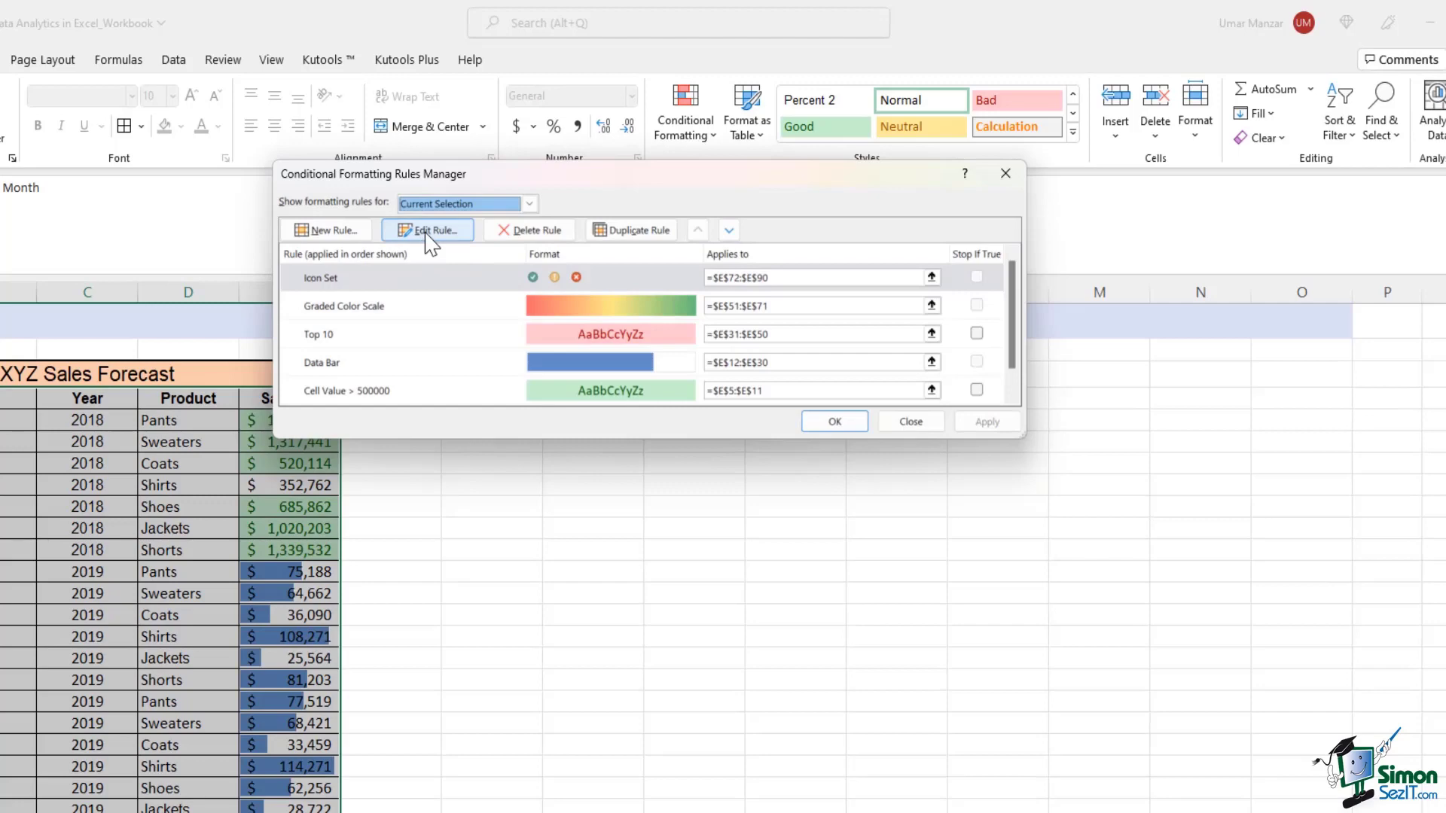
{"action": "left_click", "coordinate": [427, 231]}
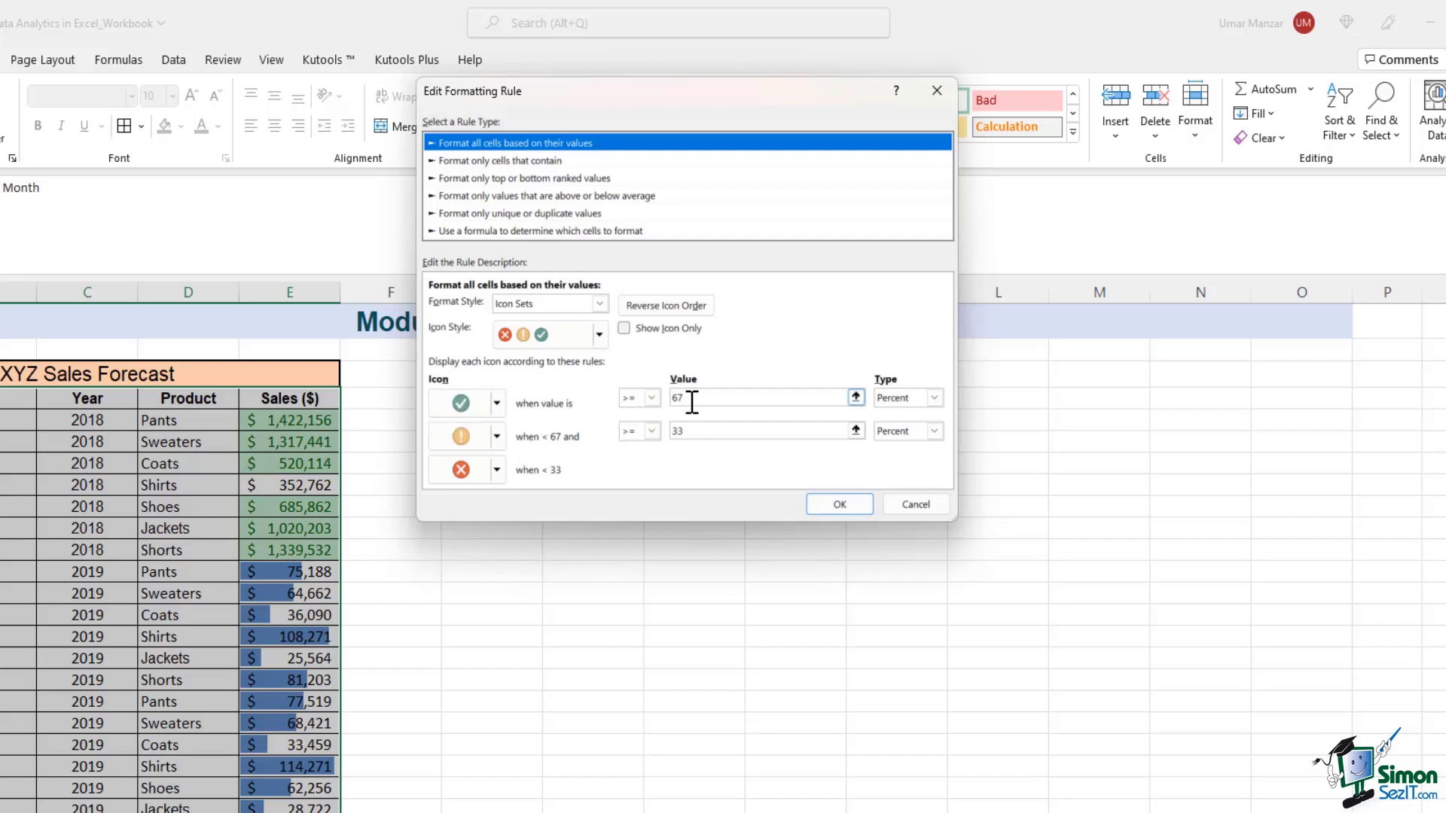
Change the icon thresholds from 67 and 33 to 60 and 50 percent and confirm.
{"action": "left_click", "coordinate": [856, 396]}
{"action": "left_click", "coordinate": [484, 119]}
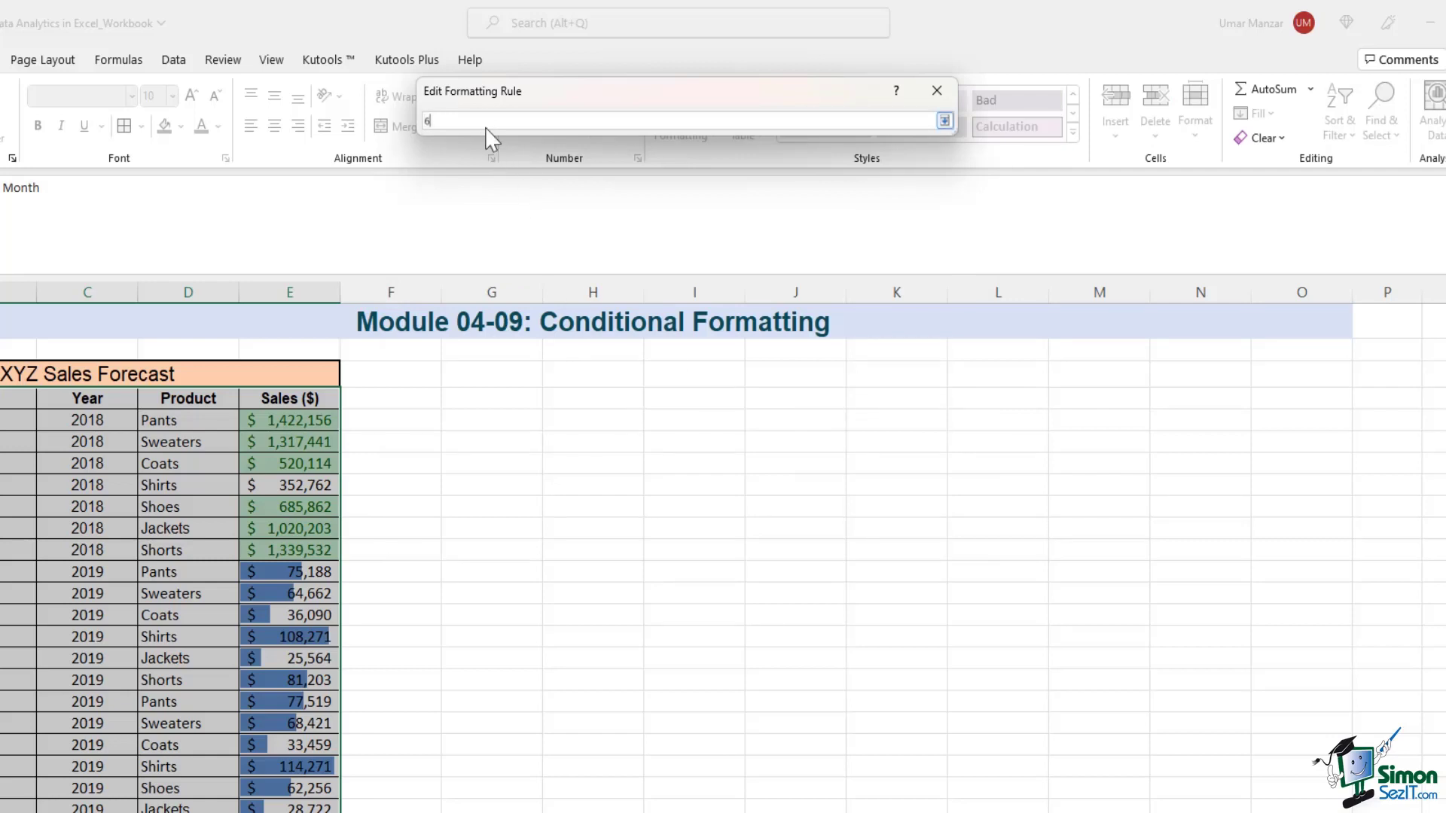
{"action": "left_click", "coordinate": [945, 121]}
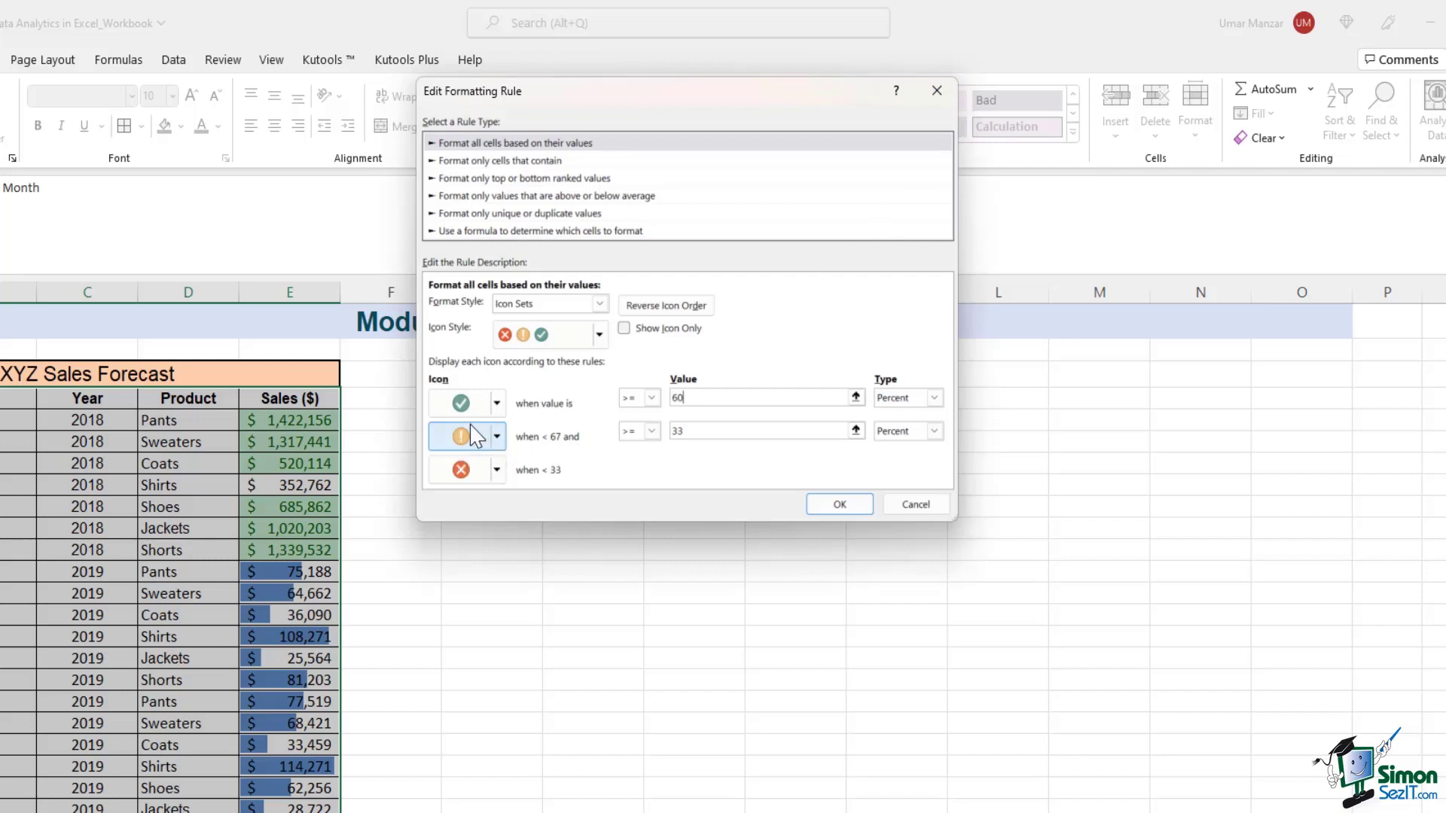
{"action": "key", "text": "Tab"}
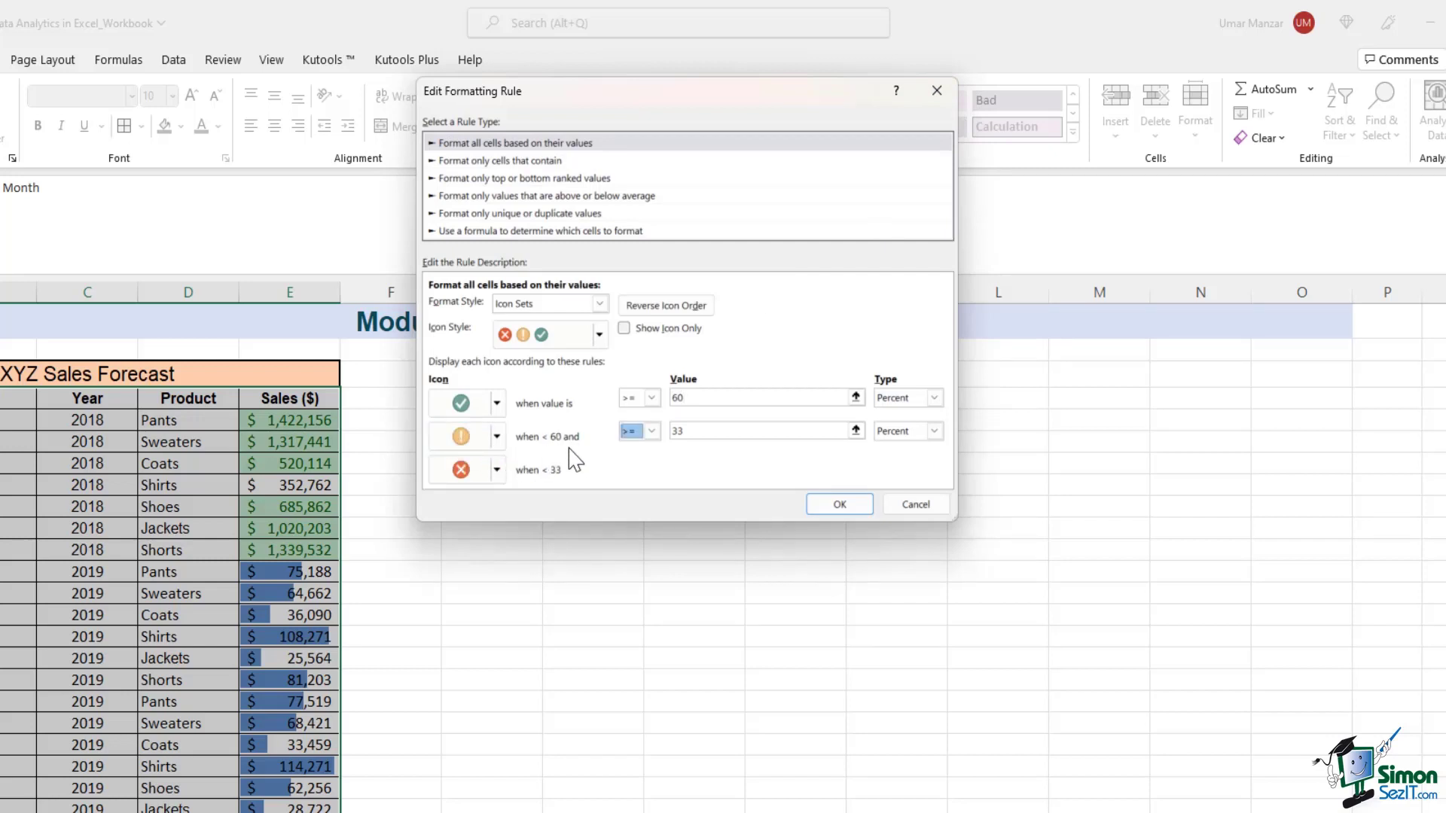
{"action": "key", "text": "Tab"}
{"action": "key", "text": "BackSpace"}
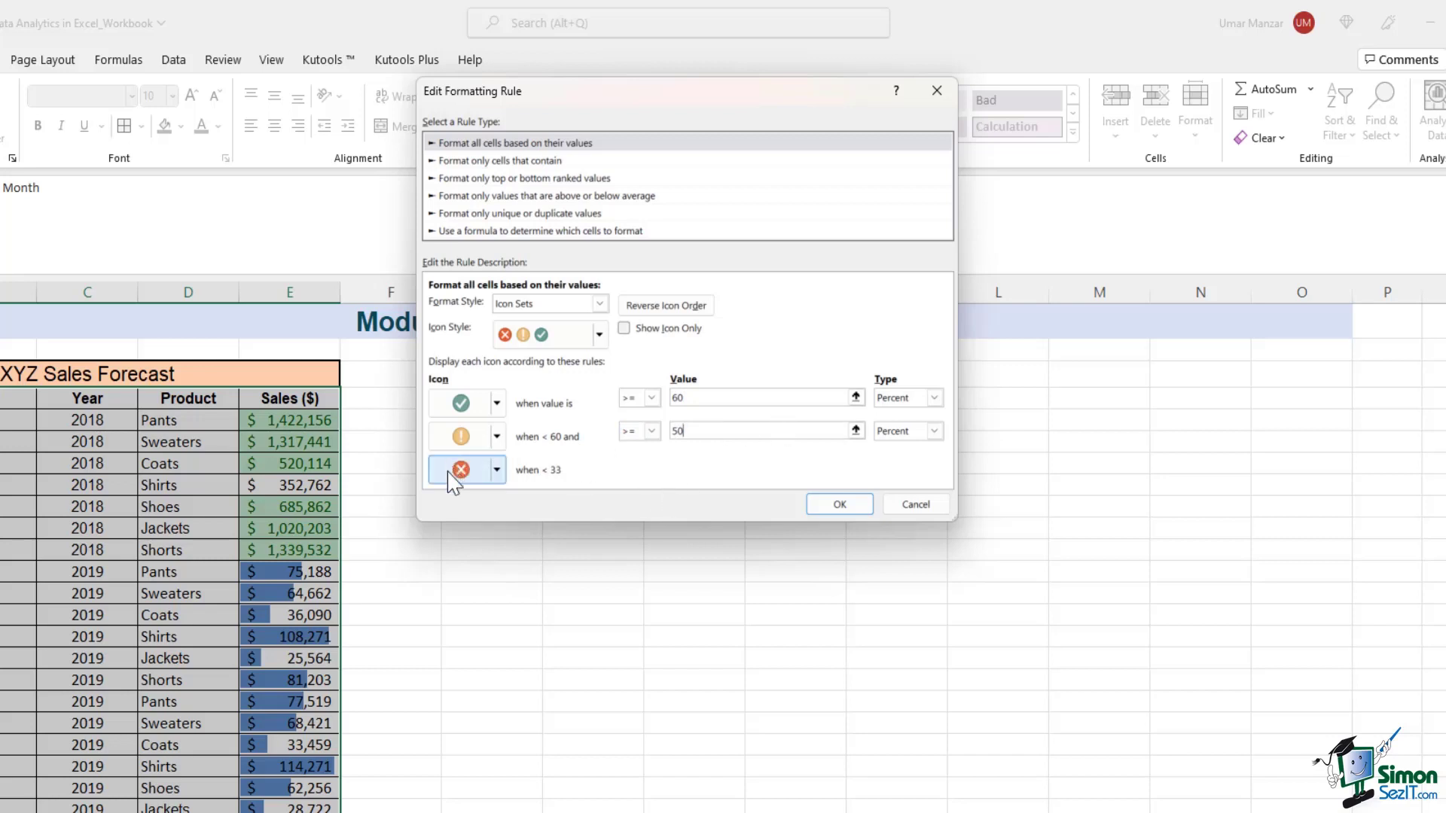
{"action": "left_click", "coordinate": [497, 480]}
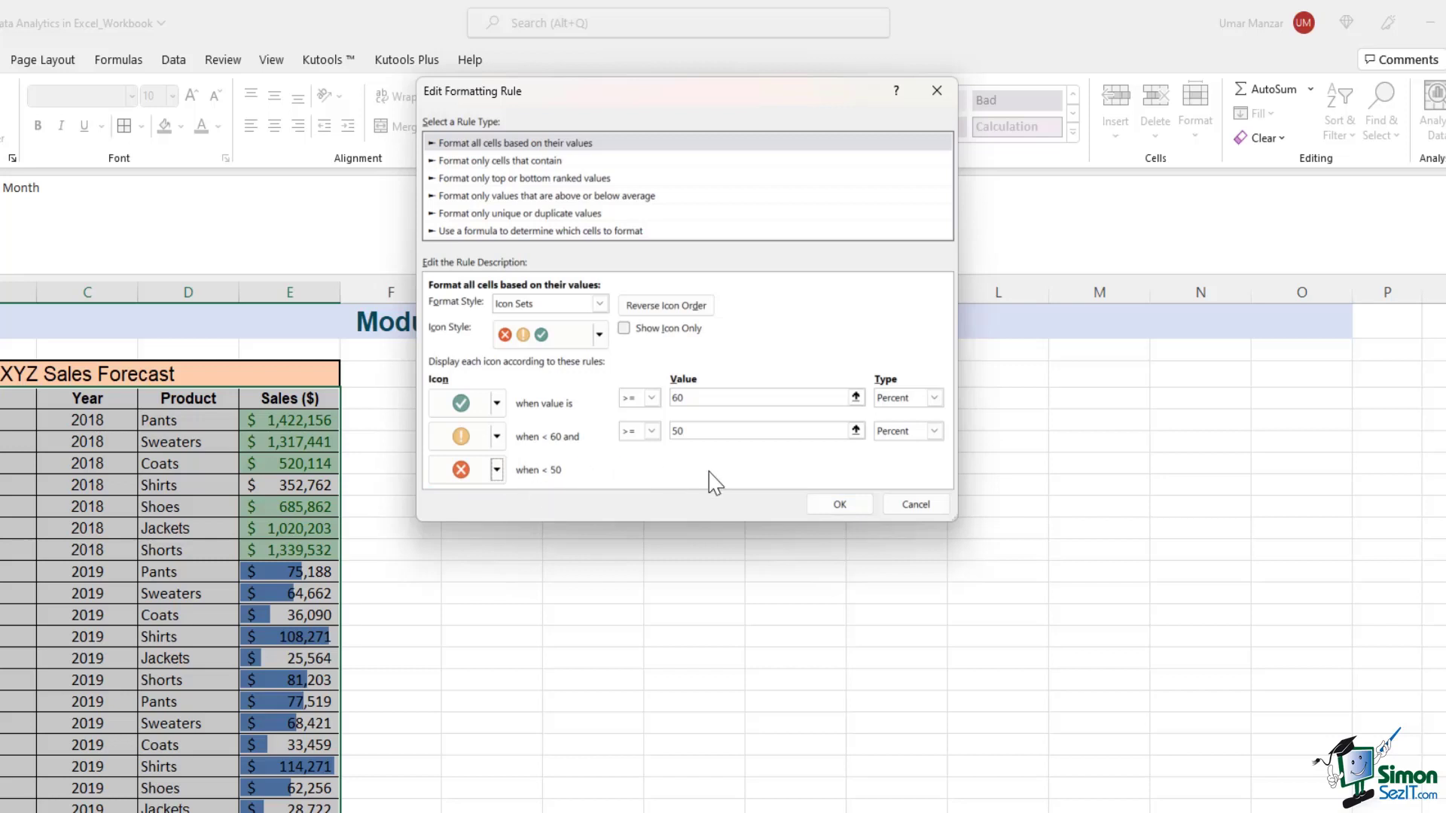
{"action": "left_click", "coordinate": [843, 509]}
{"action": "left_click", "coordinate": [844, 509]}
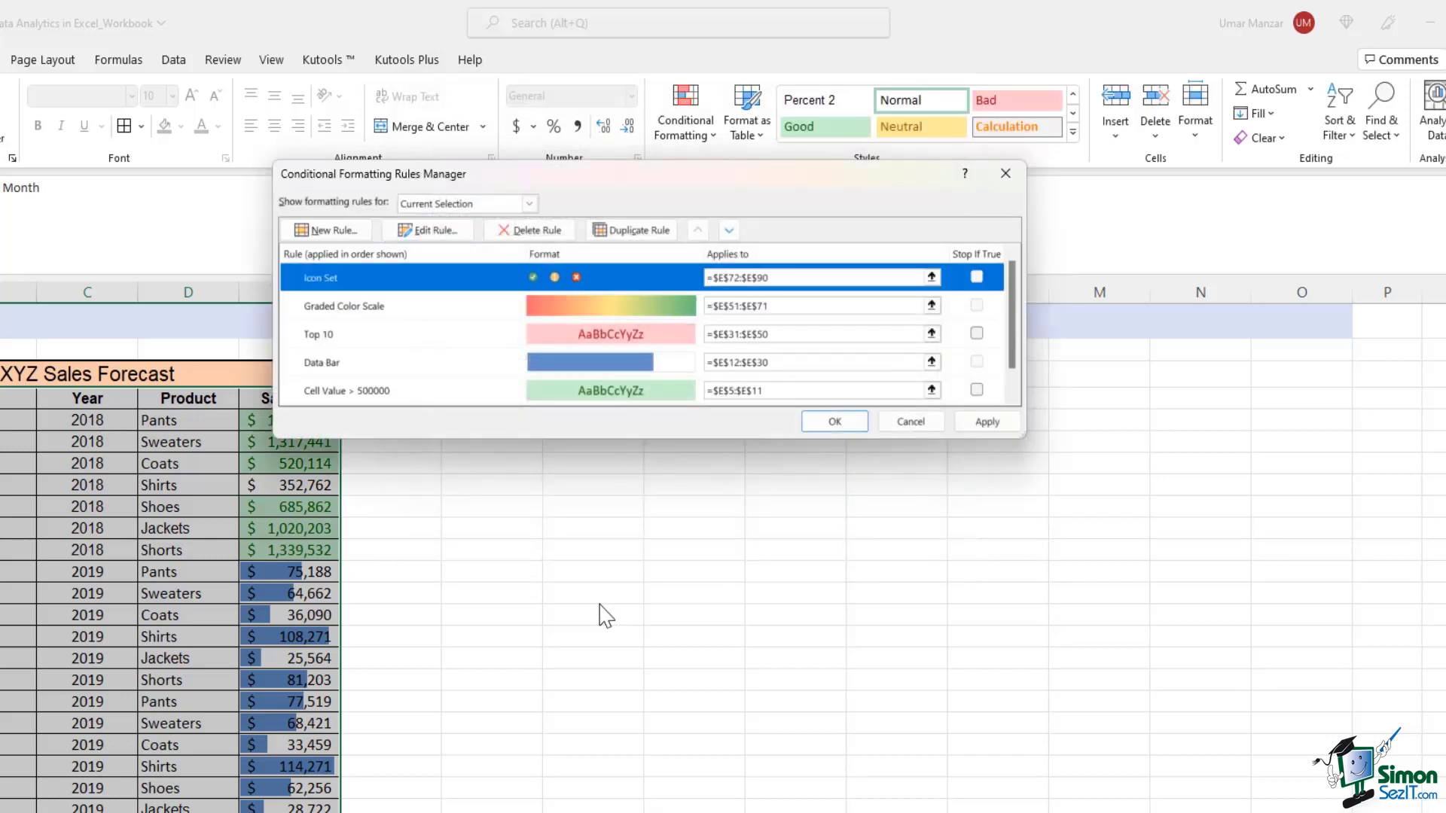
Apply the updated icon rule, close the Rules Manager and select E72:E90.
{"action": "left_click", "coordinate": [997, 422]}
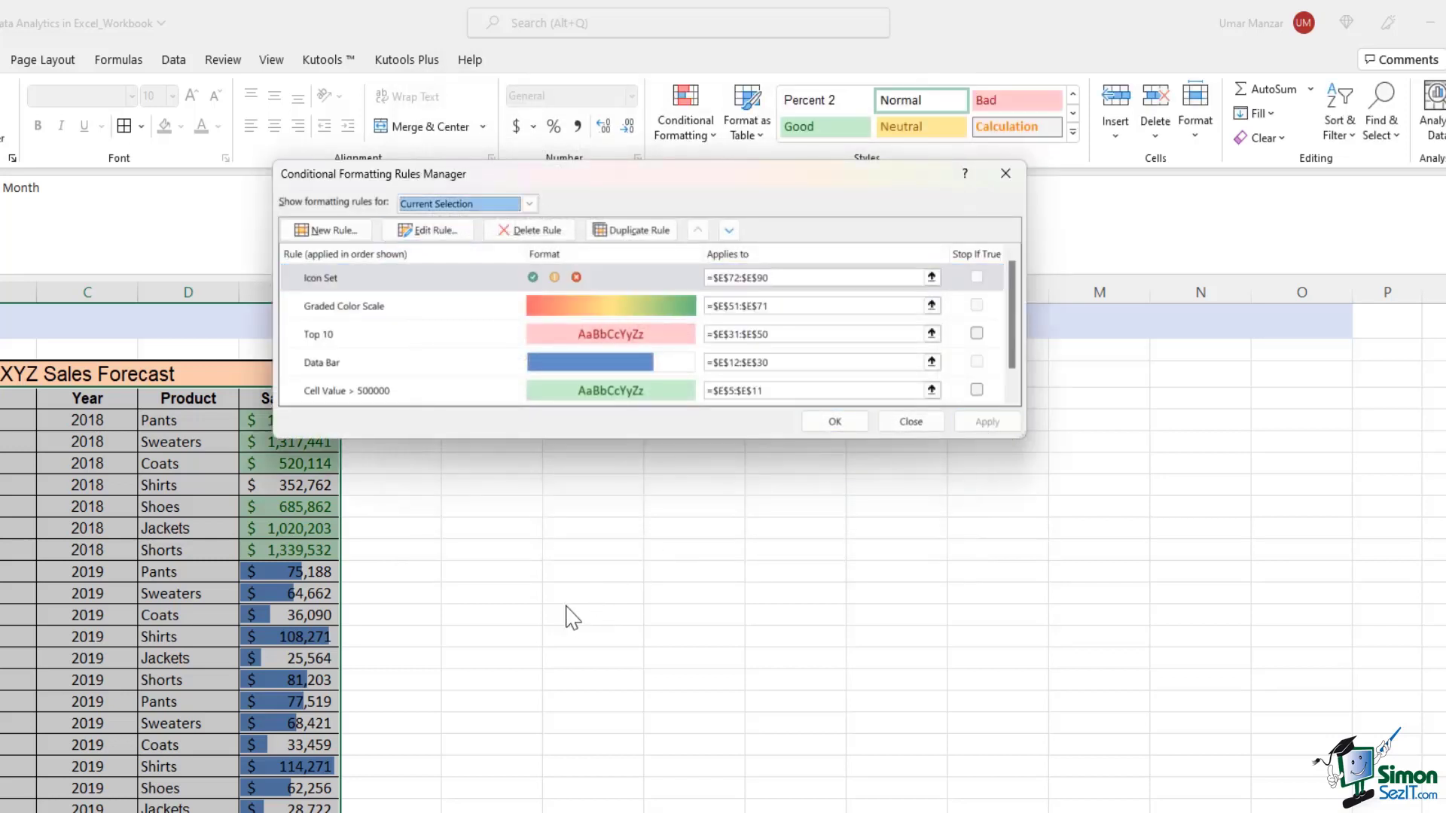
{"action": "left_click", "coordinate": [831, 423]}
{"action": "left_click_drag", "start_coordinate": [486, 376], "coordinate": [486, 766]}
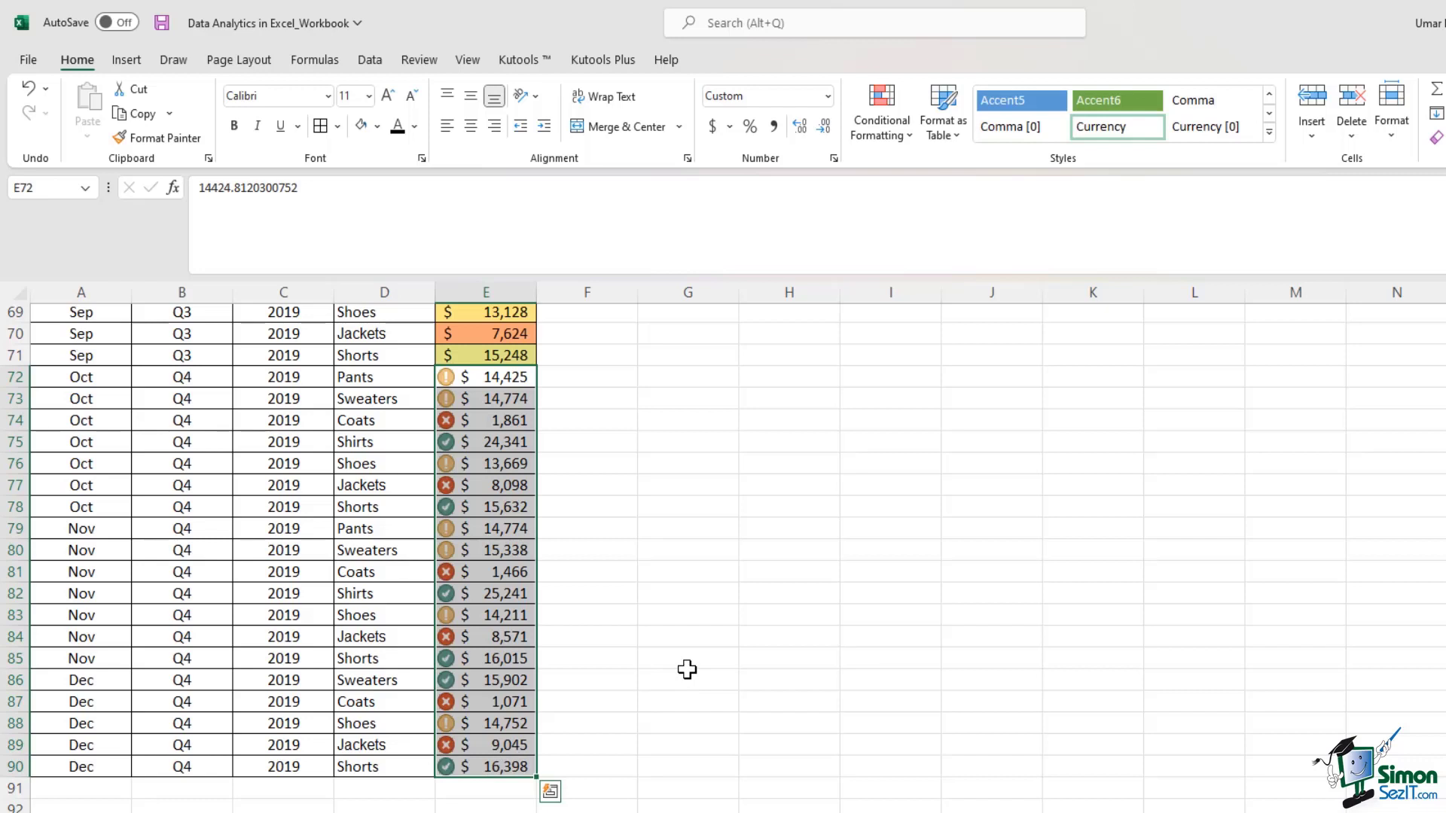
Ctrl-select the Q4 rows now showing green checks, such as Shirts and Shorts.
{"action": "left_click_drag", "start_coordinate": [386, 442], "coordinate": [456, 442]}
{"action": "left_click_drag", "start_coordinate": [399, 593], "coordinate": [507, 600], "text": "ctrl"}
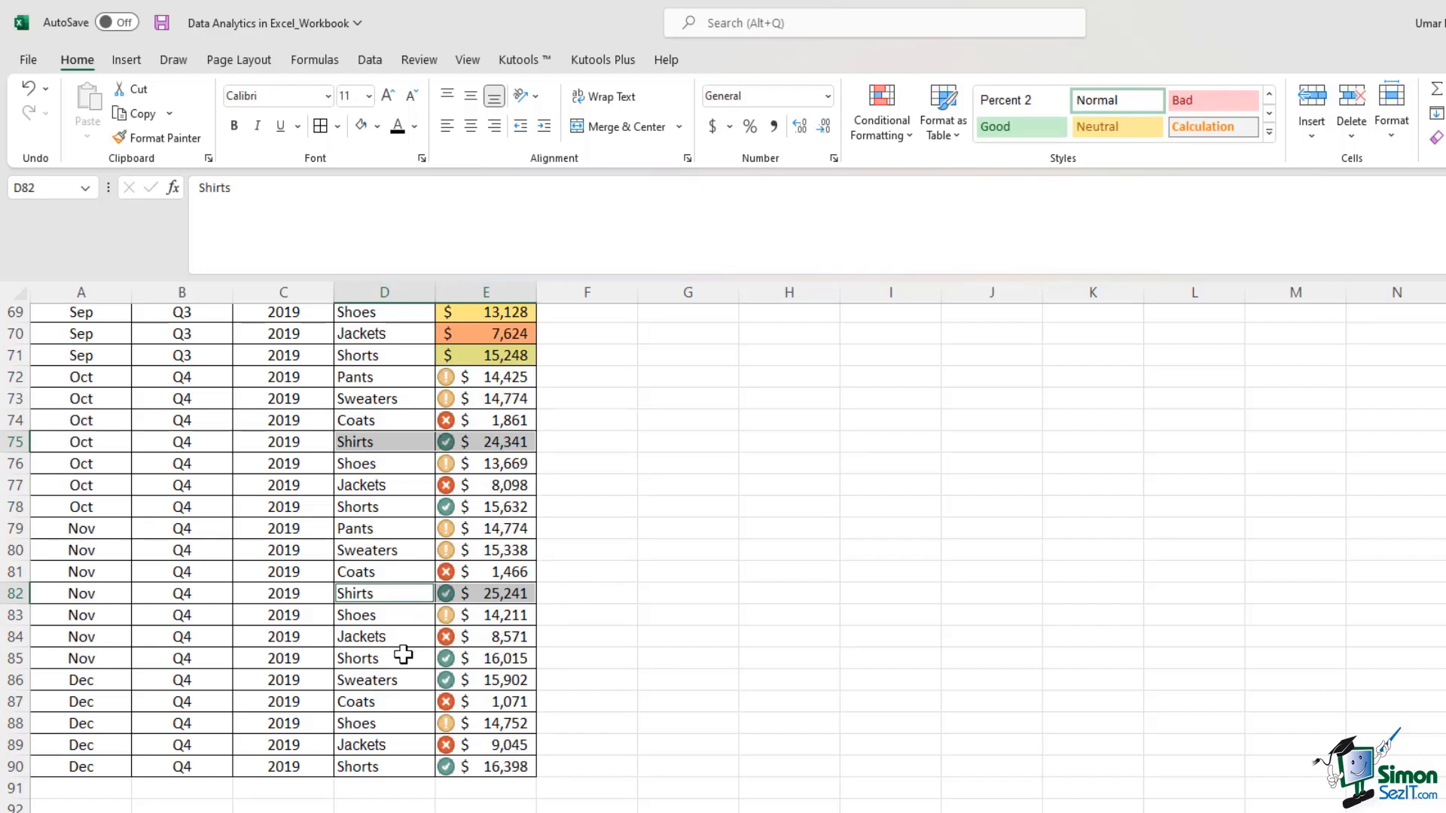
{"action": "left_click_drag", "start_coordinate": [398, 657], "coordinate": [477, 680], "text": "ctrl"}
{"action": "left_click_drag", "start_coordinate": [361, 767], "coordinate": [497, 766], "text": "ctrl"}
{"action": "left_click_drag", "start_coordinate": [361, 506], "coordinate": [497, 506], "text": "ctrl"}
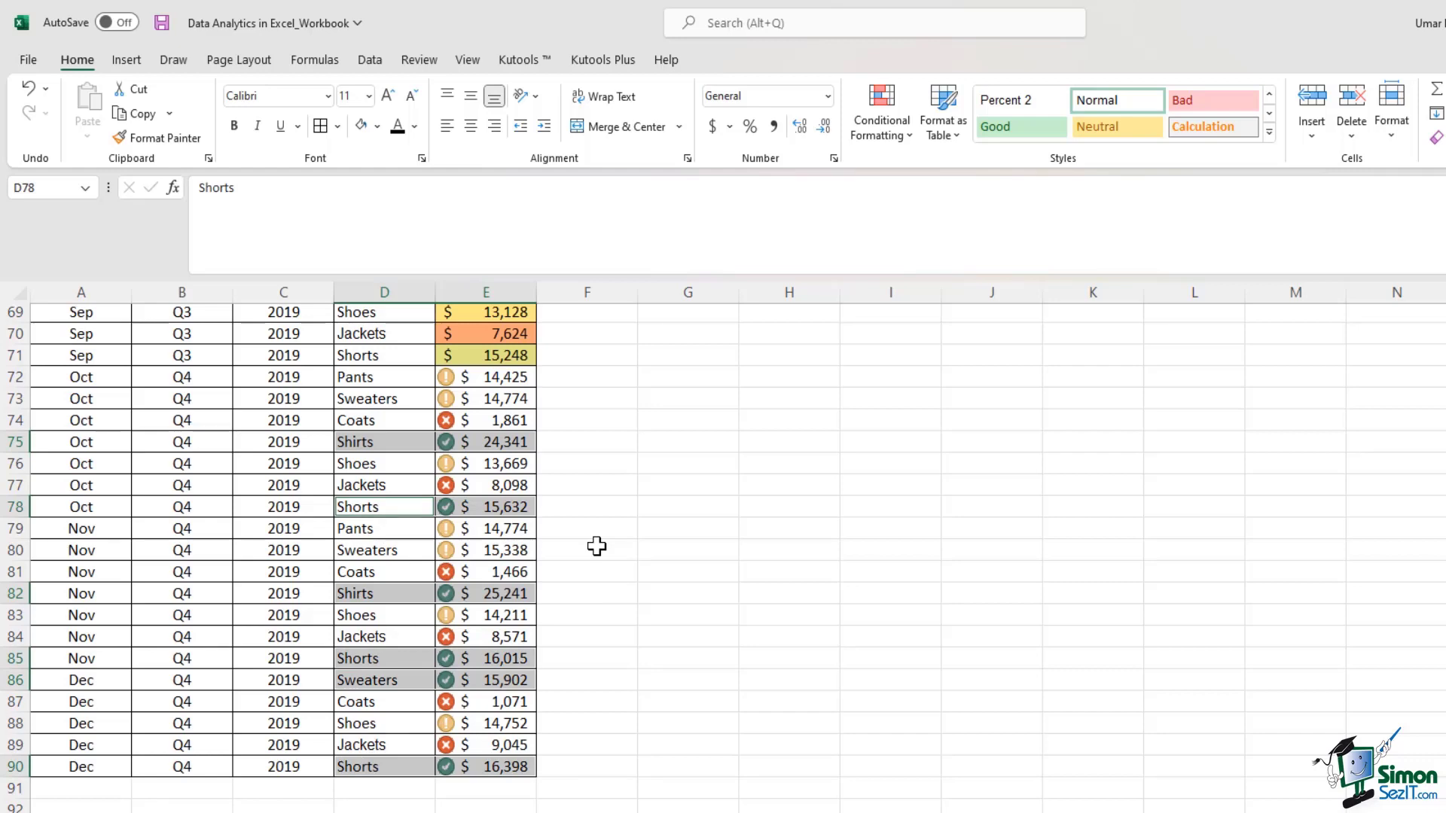
{"action": "scroll", "coordinate": [597, 546], "scroll_direction": "up", "scroll_amount": 3}
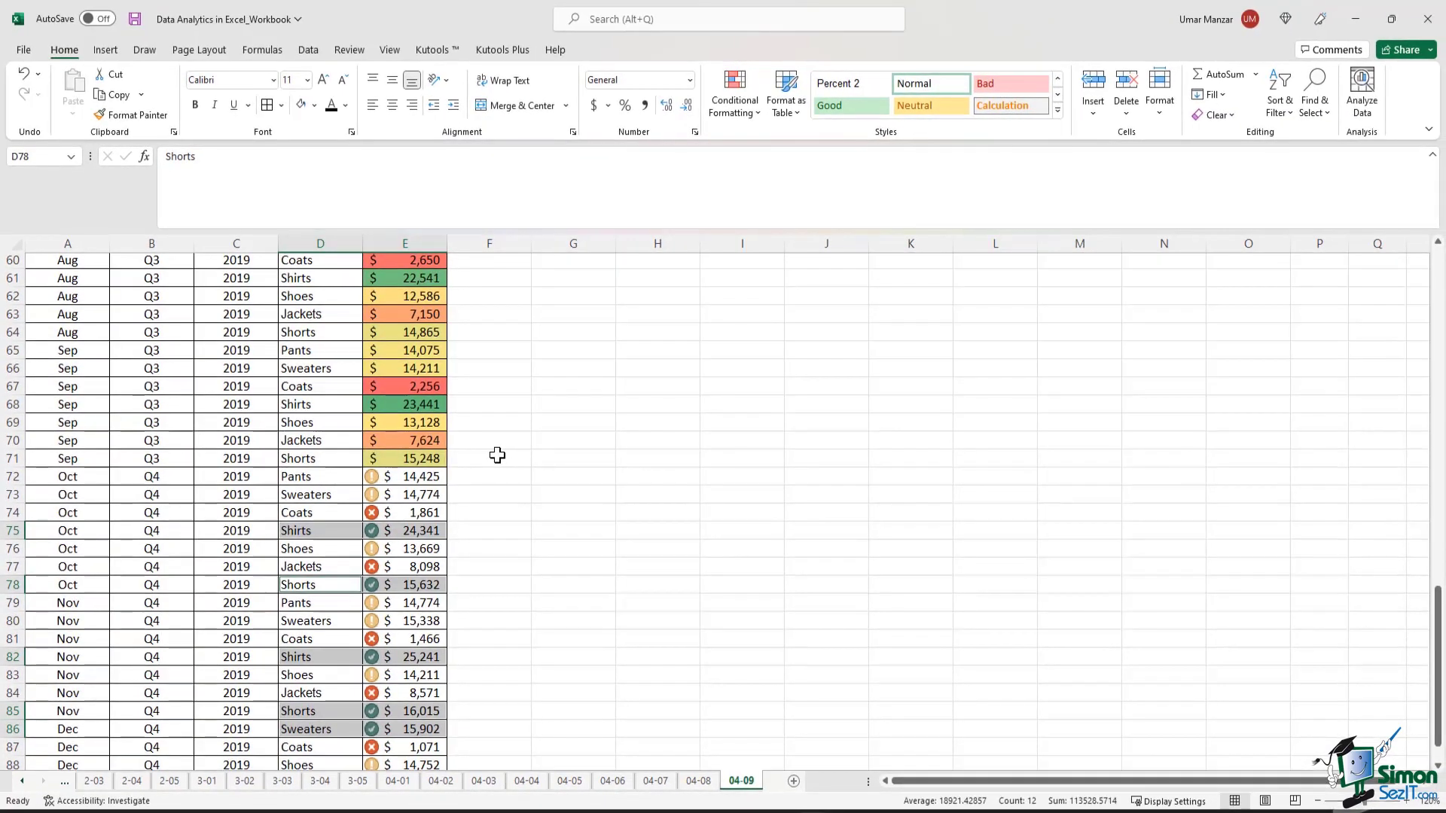
{"action": "scroll", "coordinate": [597, 546], "scroll_direction": "up", "scroll_amount": 3}
{"action": "scroll", "coordinate": [497, 455], "scroll_direction": "up", "scroll_amount": 12}
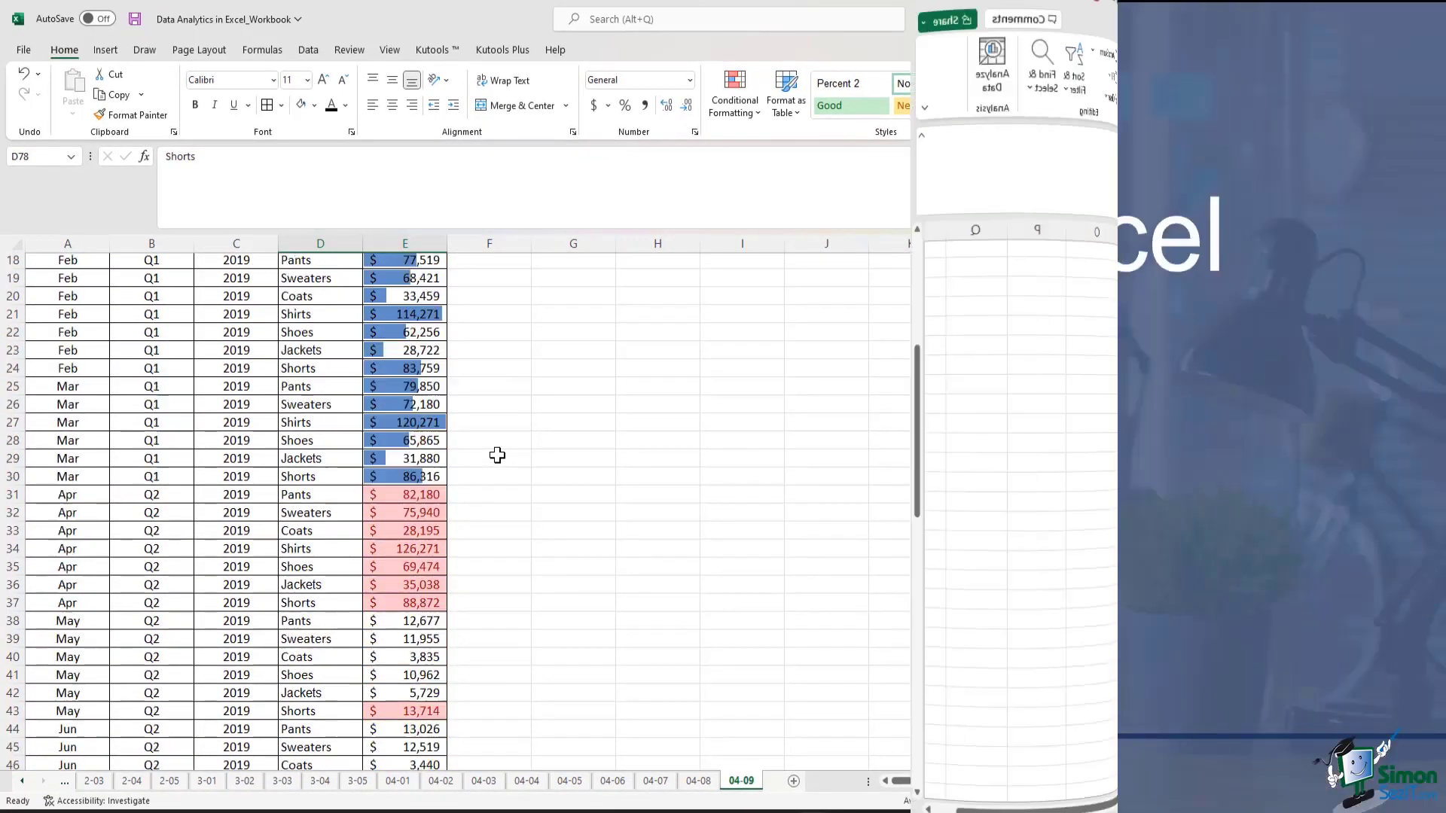